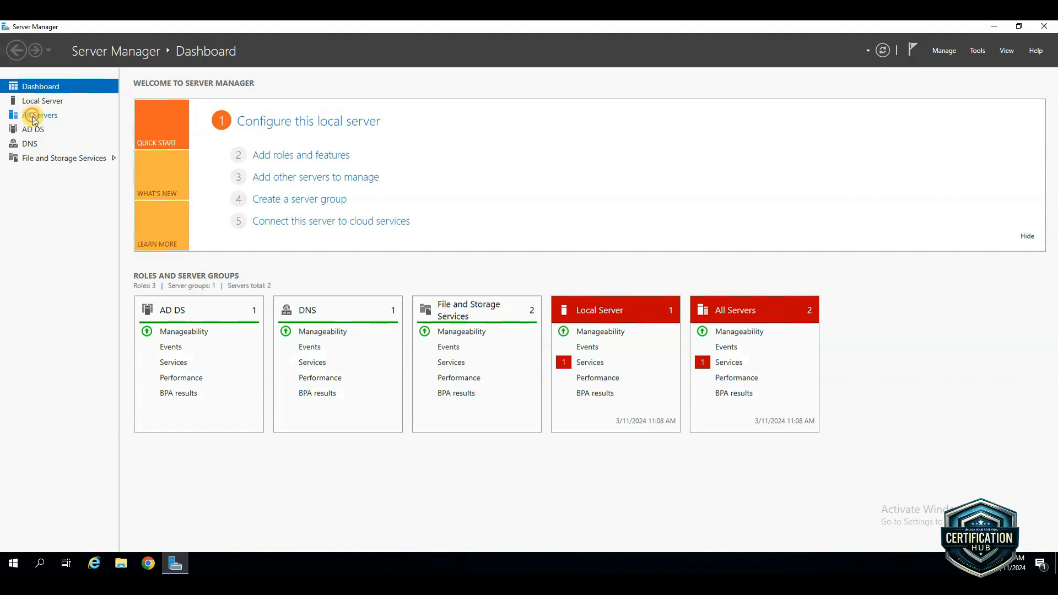
Show all managed servers and select the FS01 server at 10.0.5.8
click(32, 117)
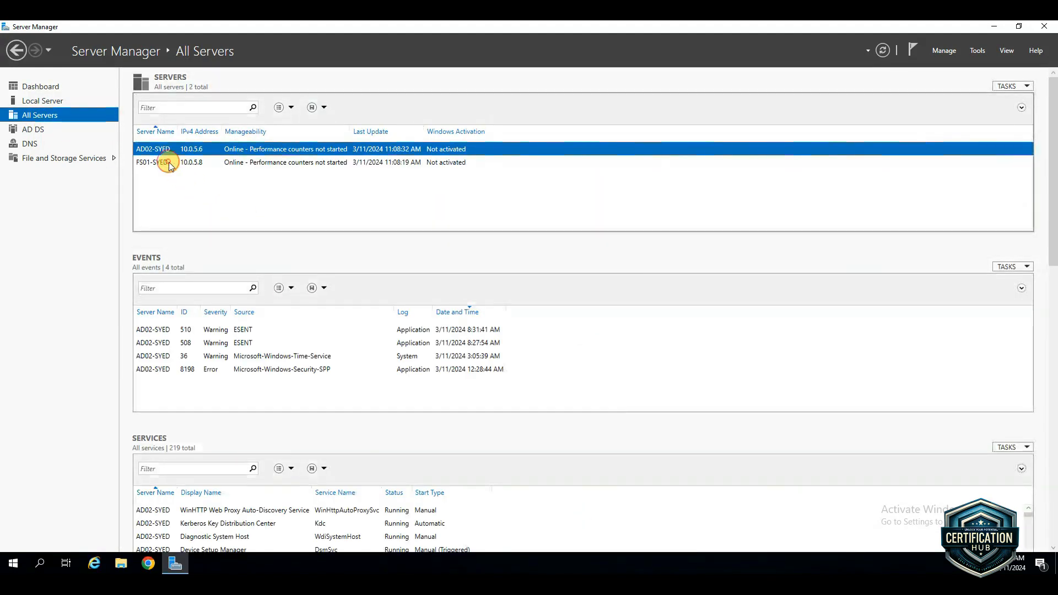
click(167, 162)
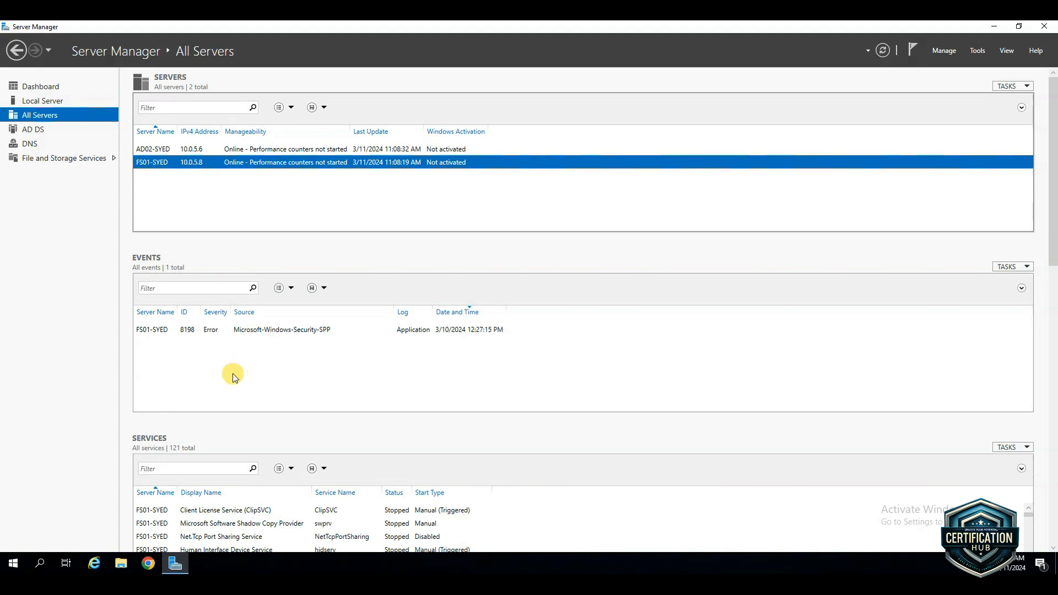
Open a Command Prompt on the server and list its full network configuration with ipconfig /all
click(16, 566)
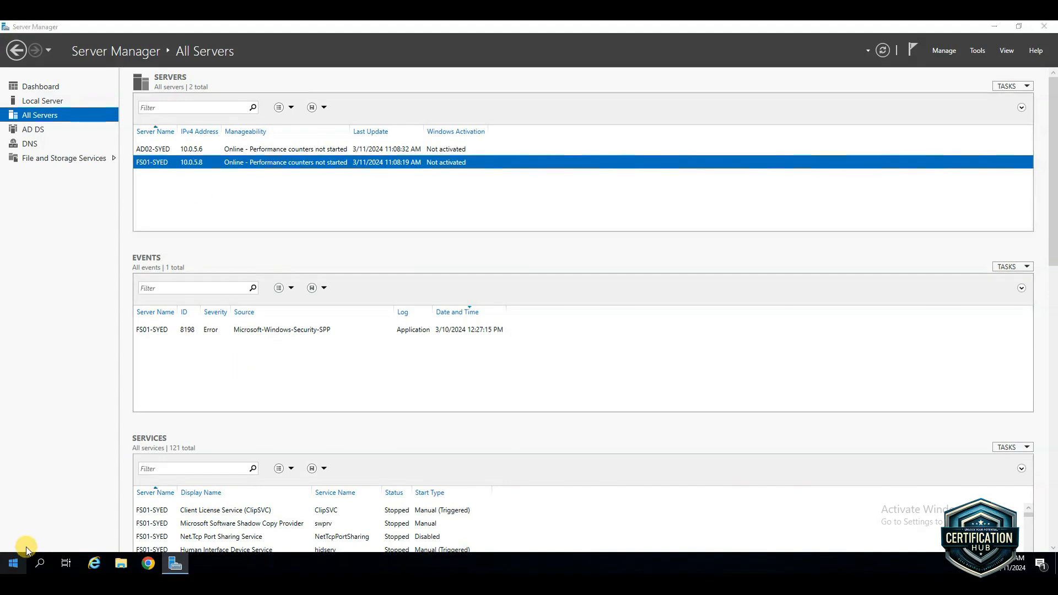
key(super+x)
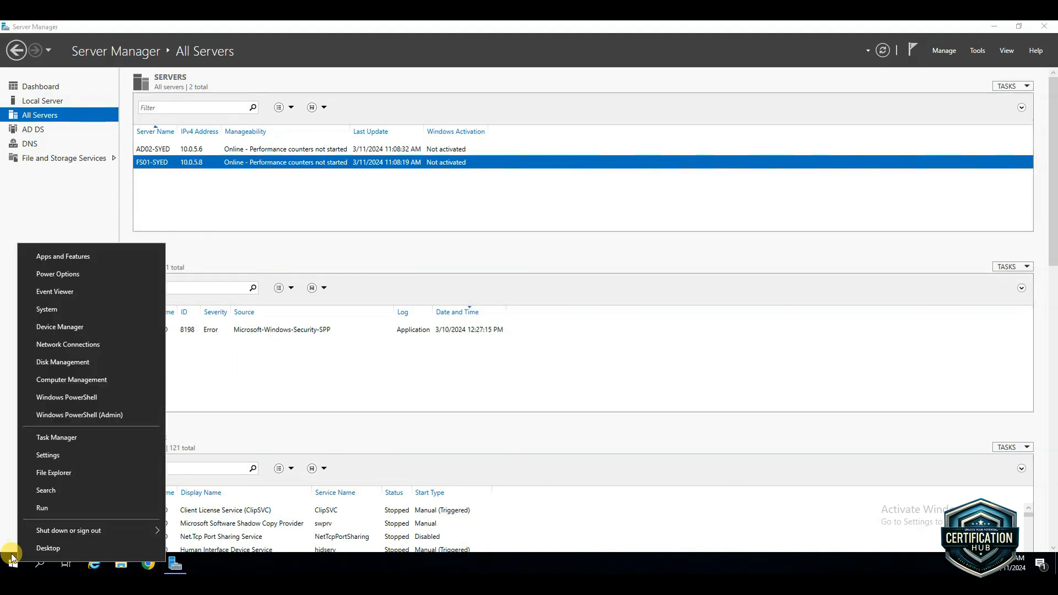
click(42, 509)
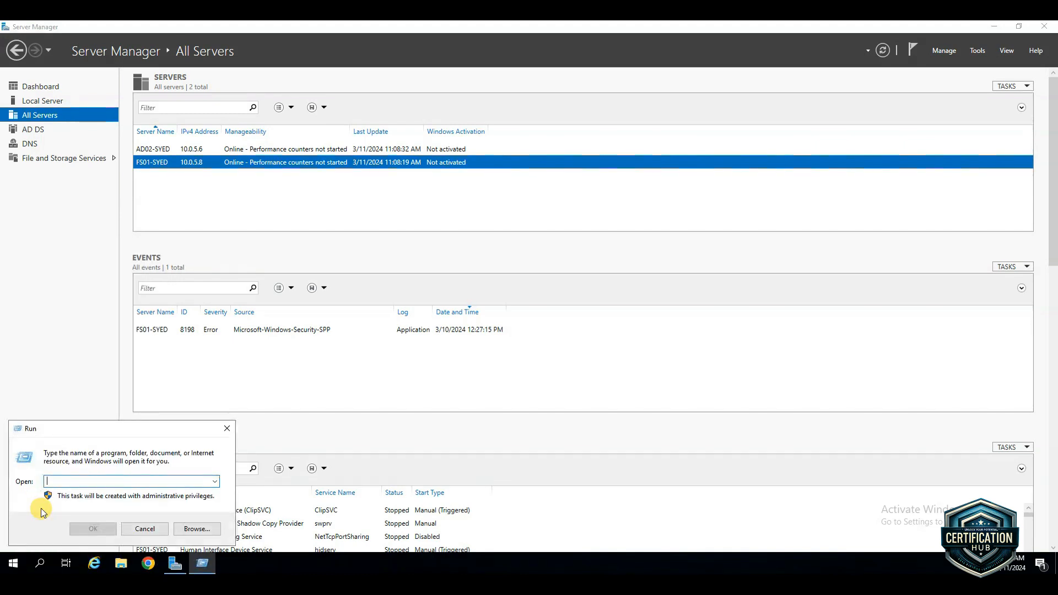
text(cmd)
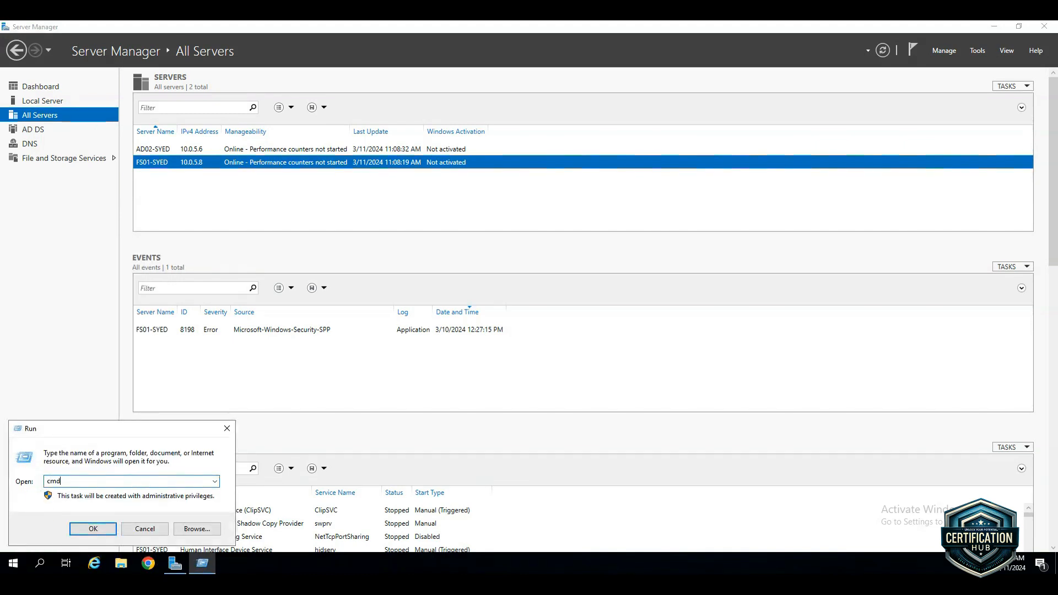
key(Return)
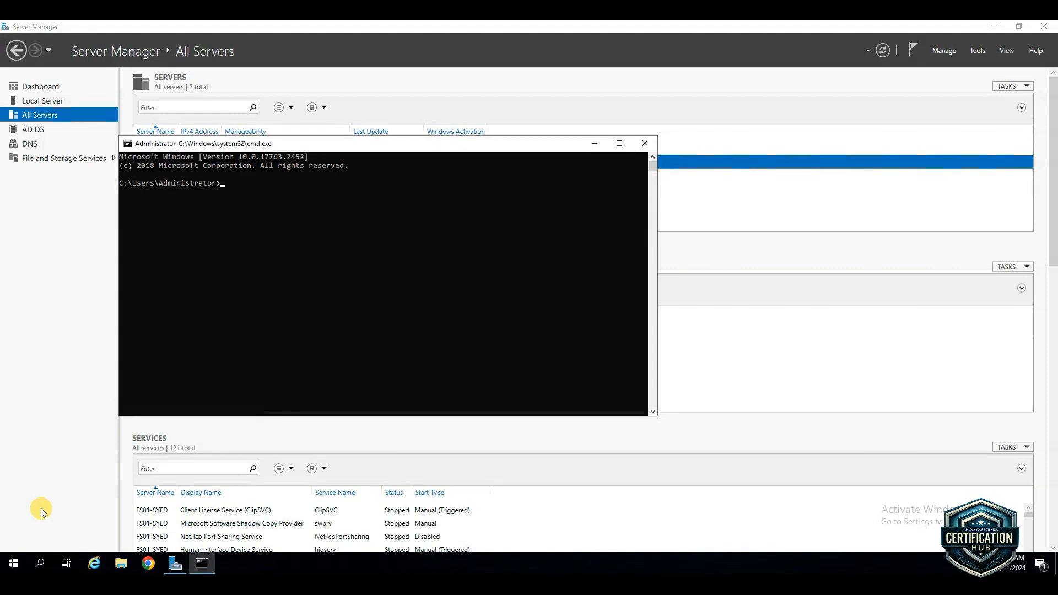
text(ipconfig /all)
key(Return)
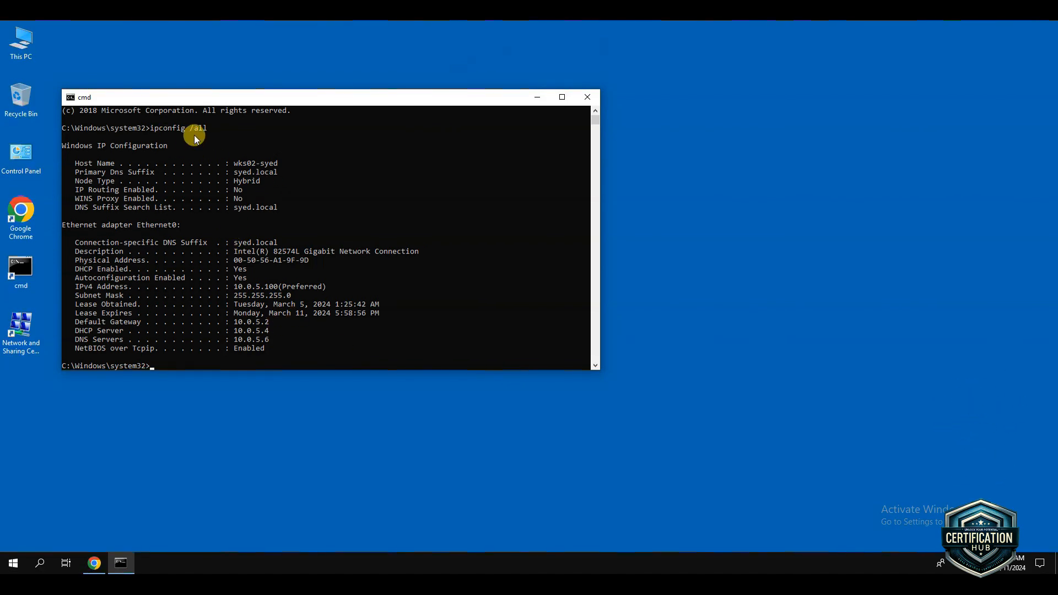
On the wks02 workstation, highlight the DHCP Server line in the ipconfig /all output
click(88, 332)
drag(110, 332, 255, 336)
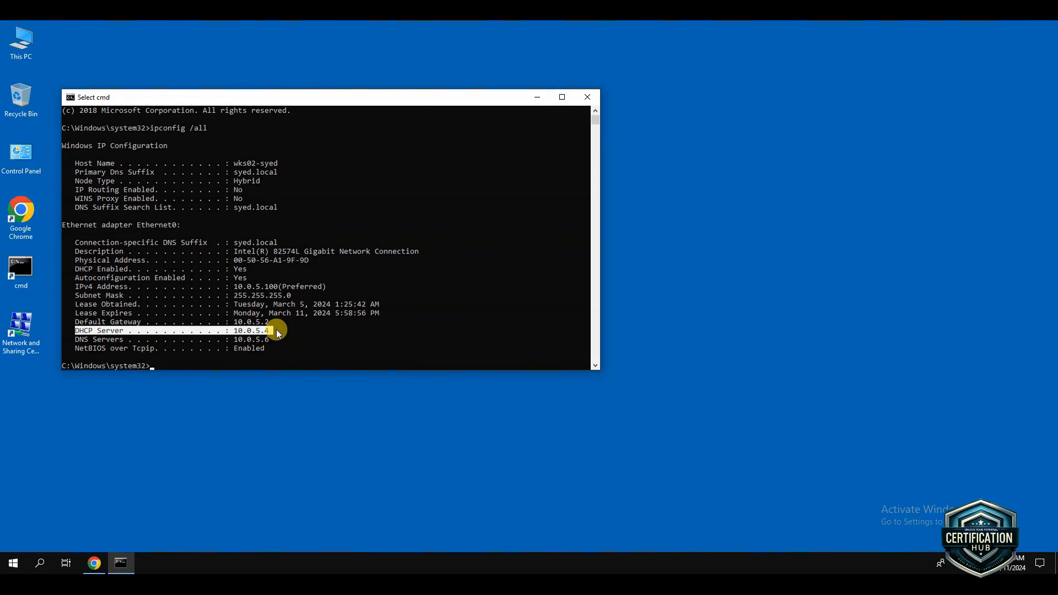
drag(268, 331, 268, 335)
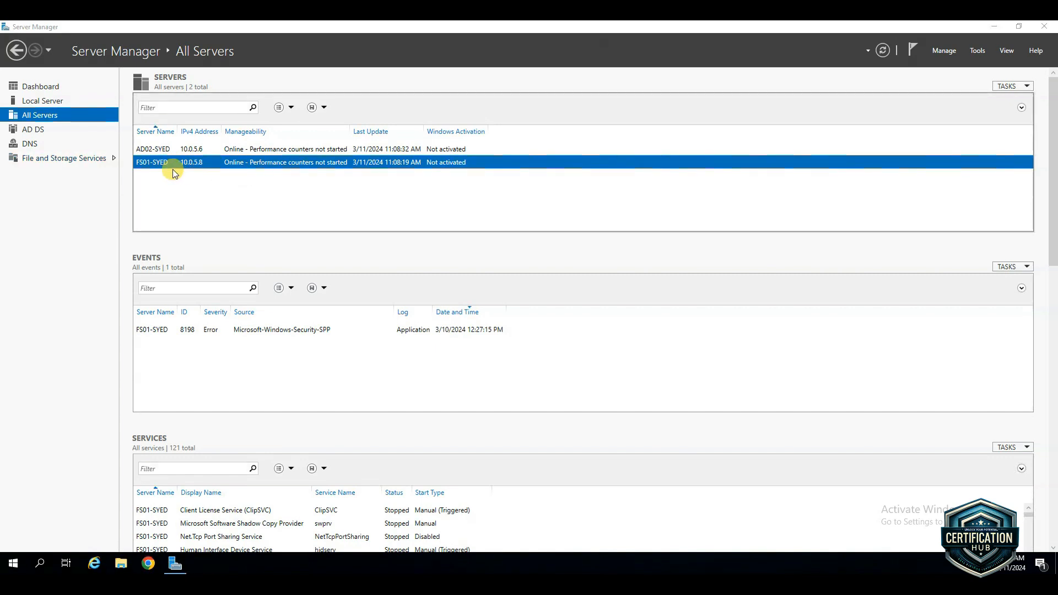
click(241, 194)
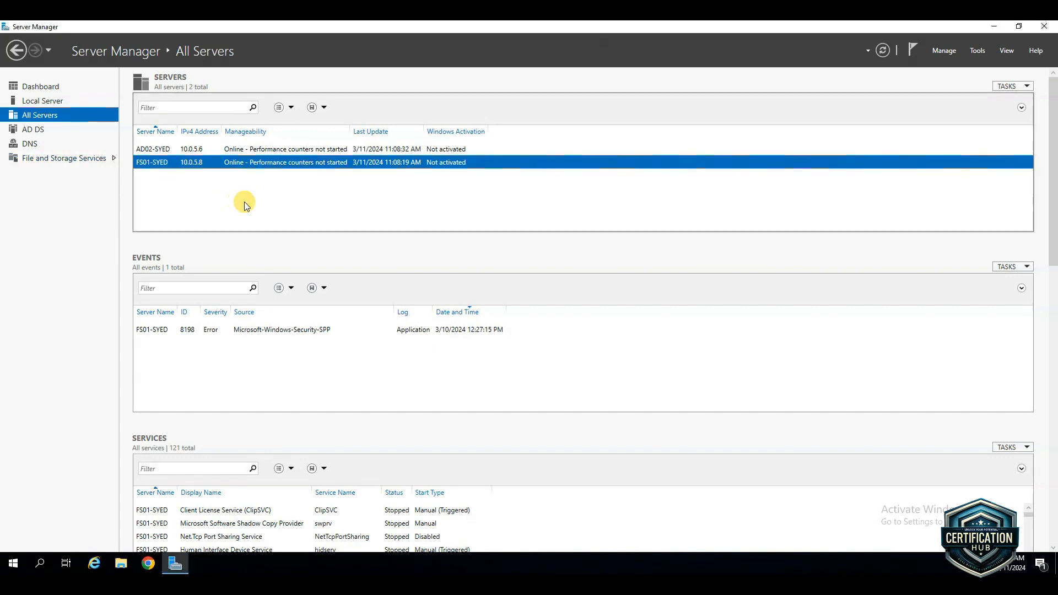
right_click(223, 164)
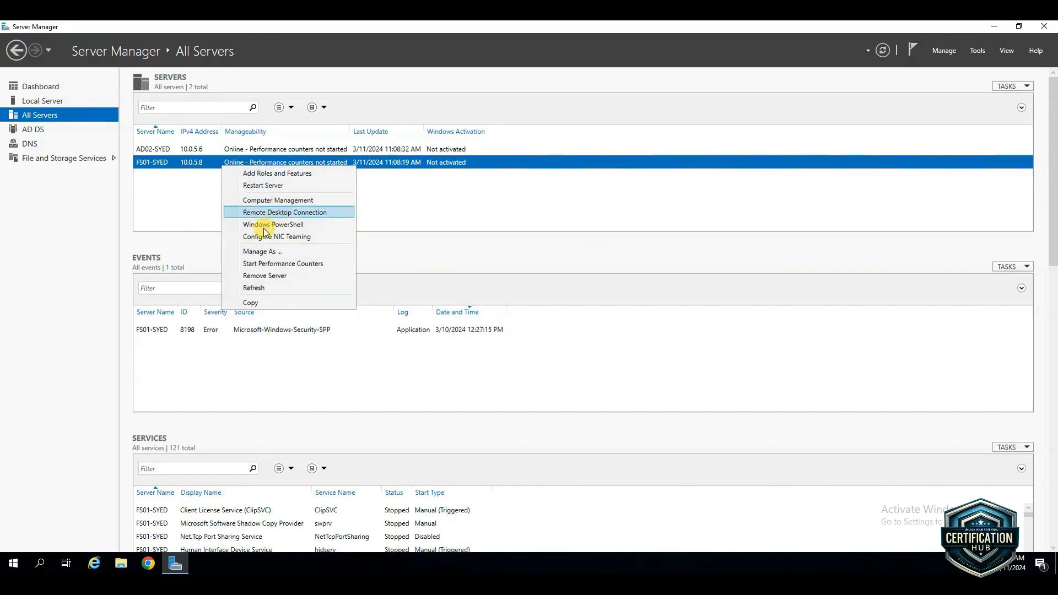
click(179, 191)
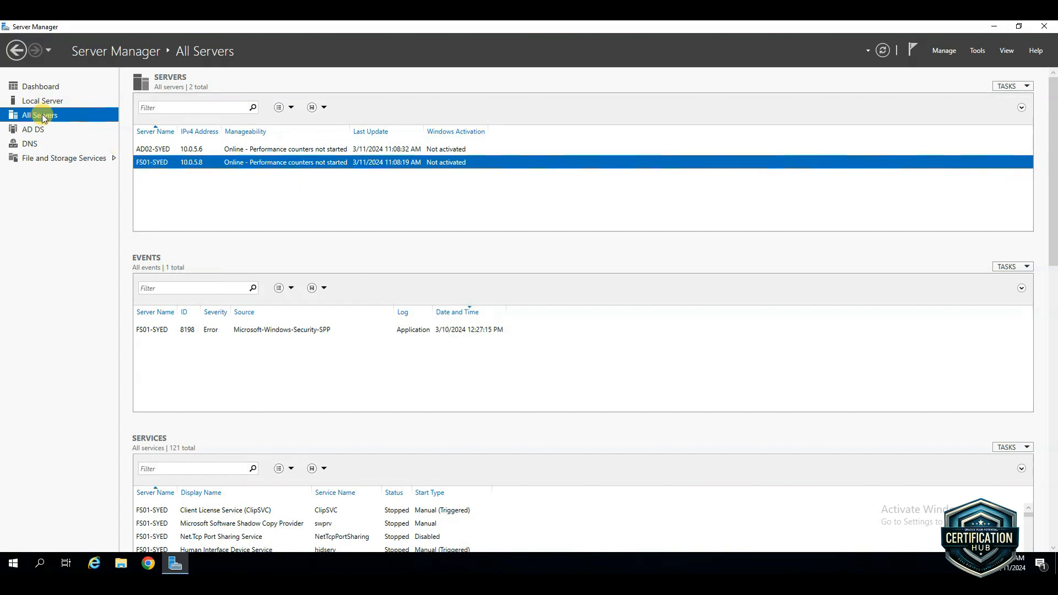
Start adding roles to the FS01 server, using a role-based installation with FS01 (10.0.5.8) as the destination server
right_click(217, 164)
click(253, 175)
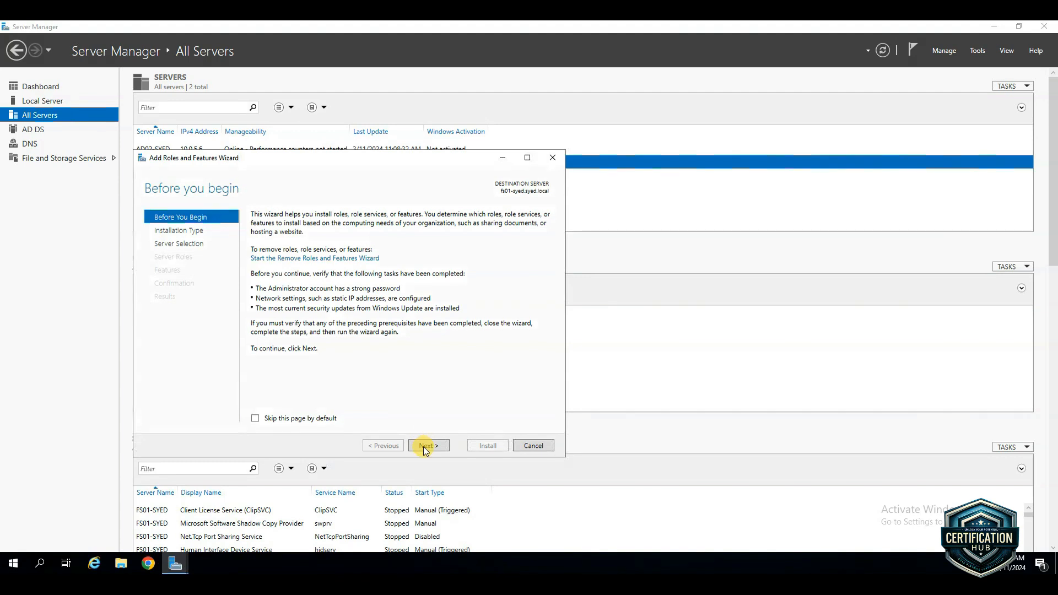
click(423, 447)
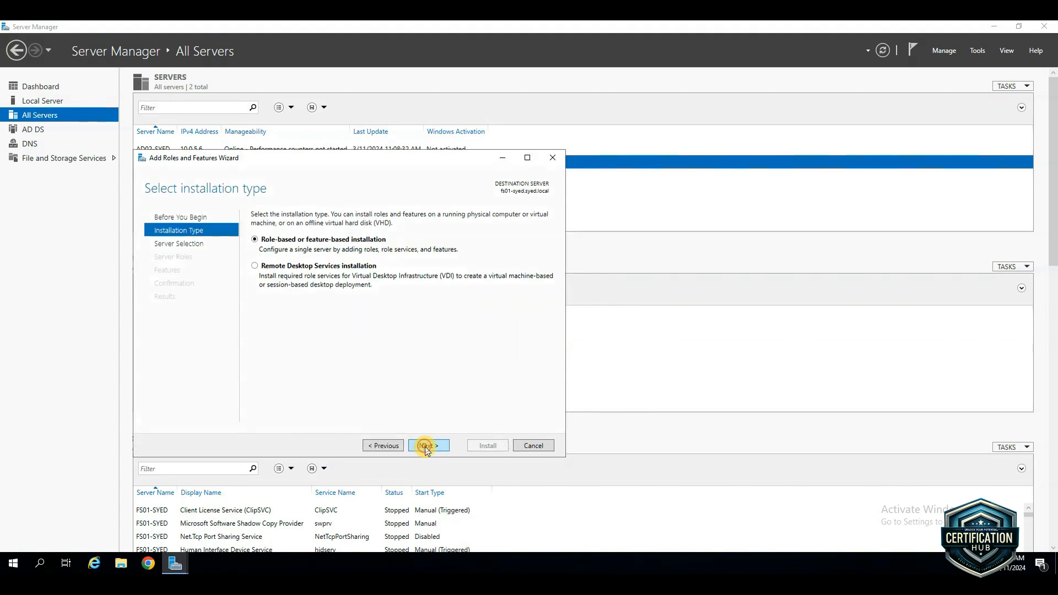
click(428, 447)
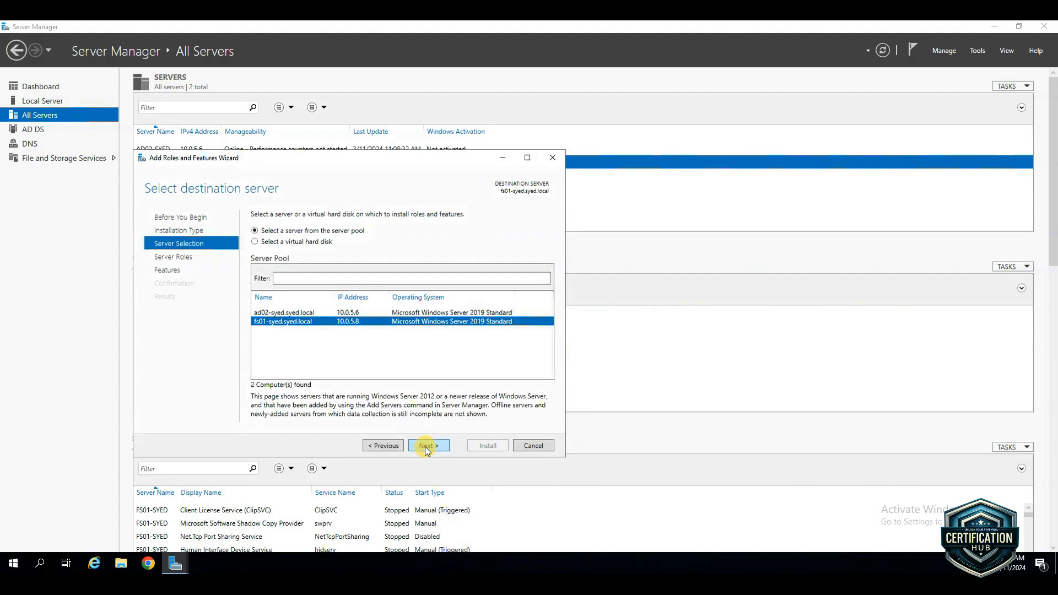
click(288, 312)
click(290, 322)
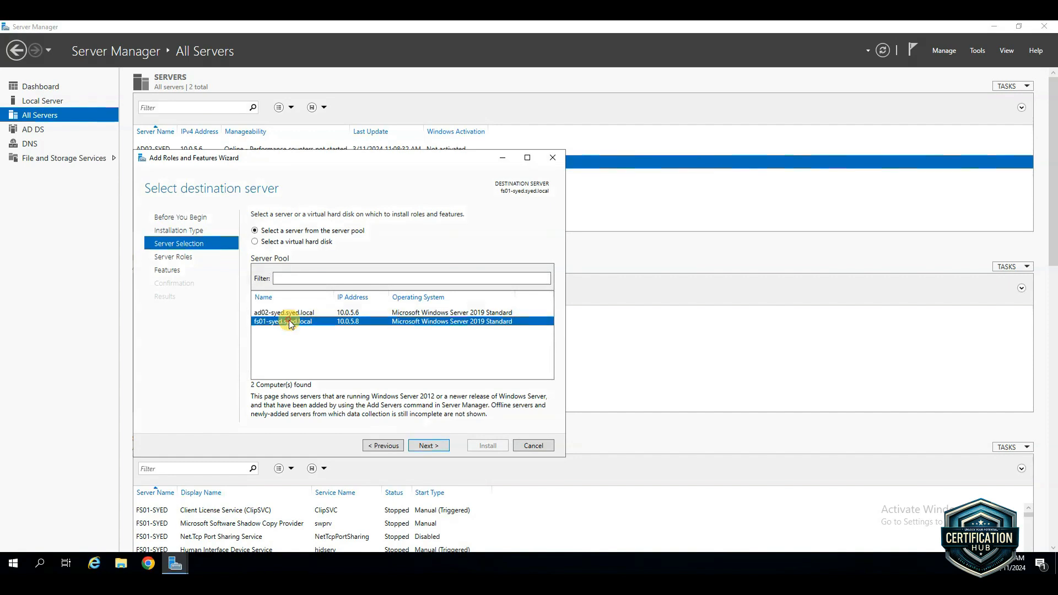
click(438, 445)
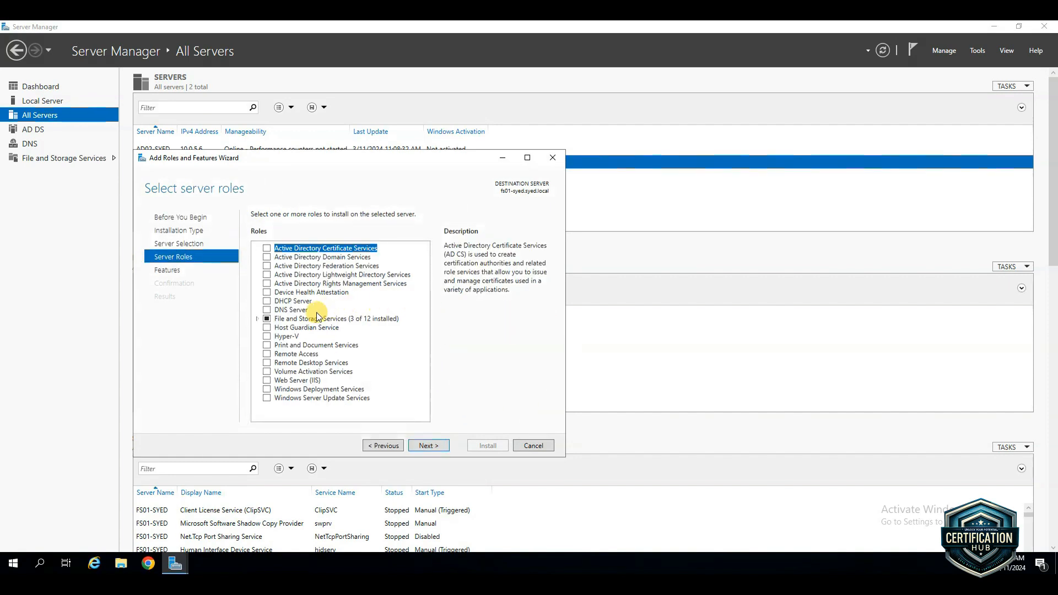
Select the DHCP Server role, keep the default features and install it on FS01
click(267, 301)
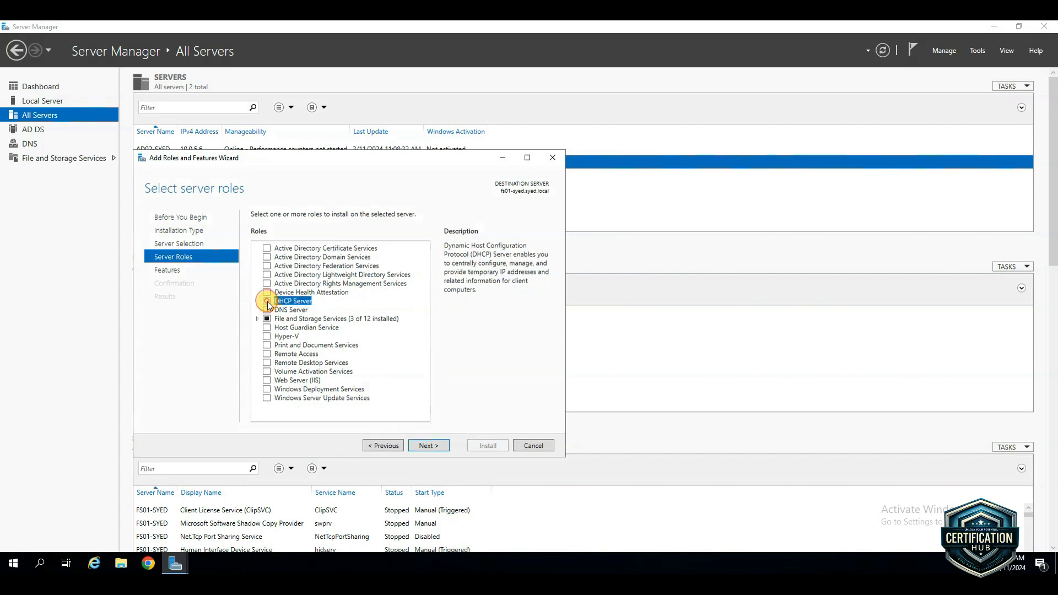
click(428, 446)
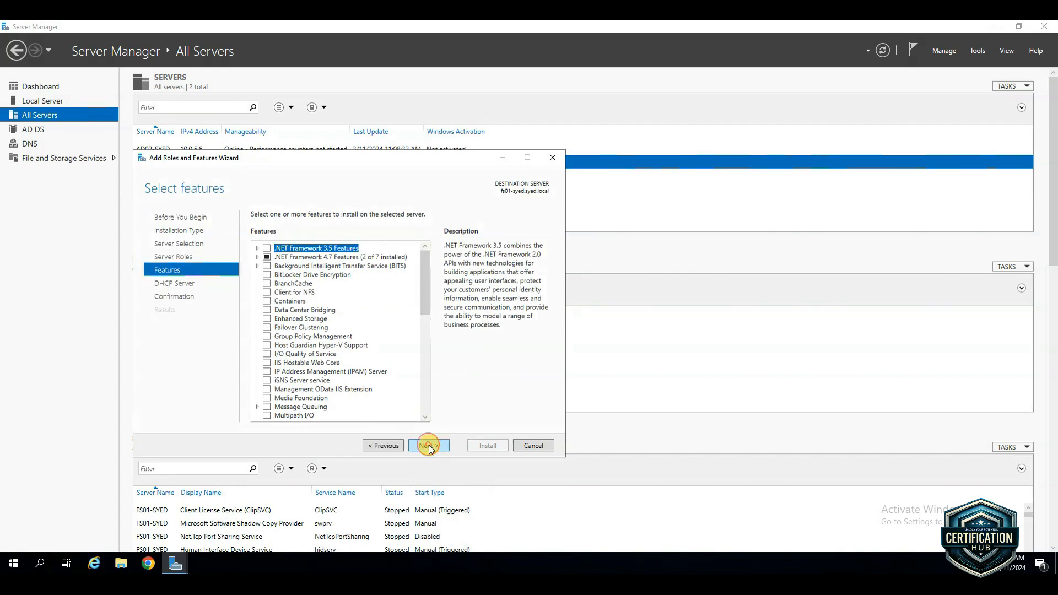
click(429, 445)
click(430, 445)
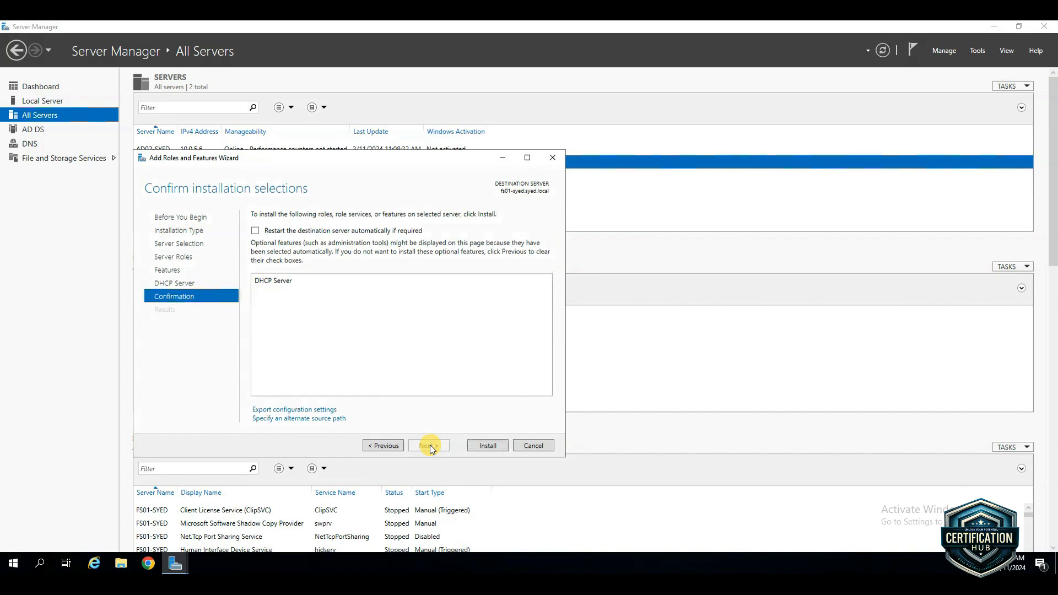
click(492, 446)
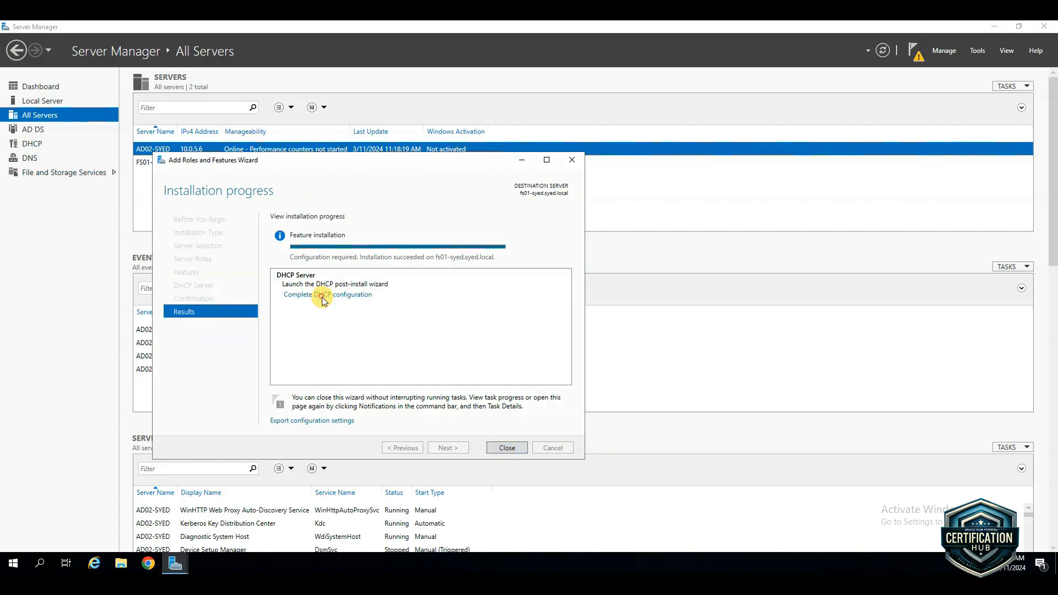
Complete the DHCP post-install configuration, authorizing the server with the preselected domain administrator credentials, and close the wizards
click(323, 296)
click(300, 332)
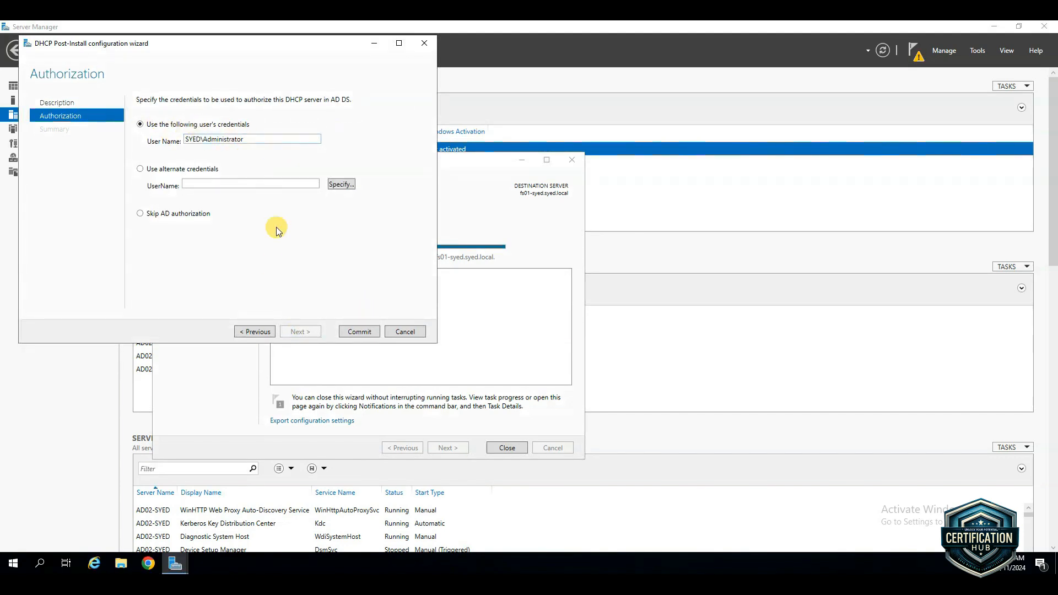
click(366, 332)
click(359, 332)
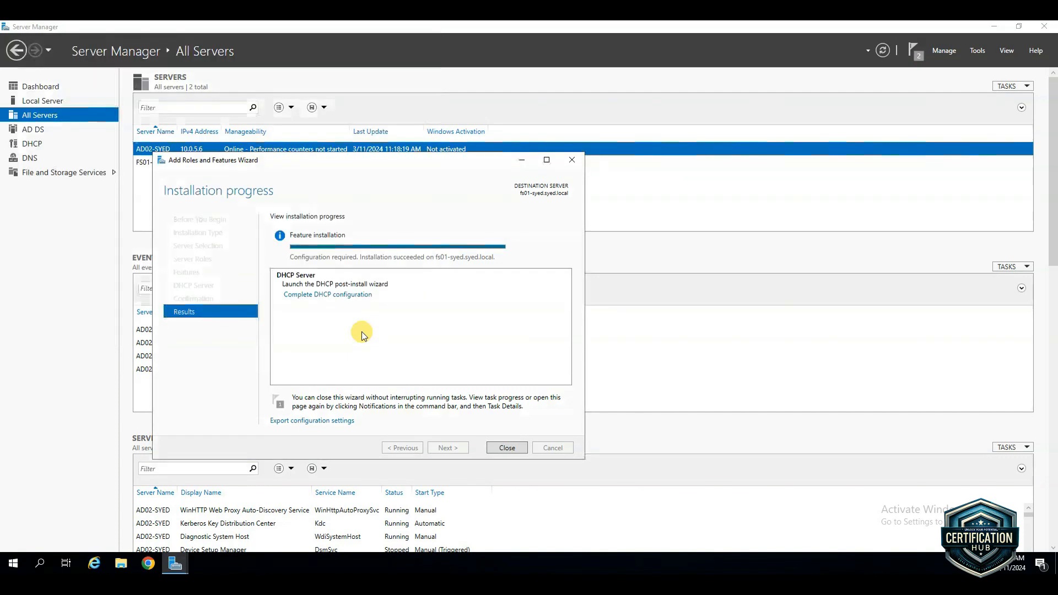
click(506, 448)
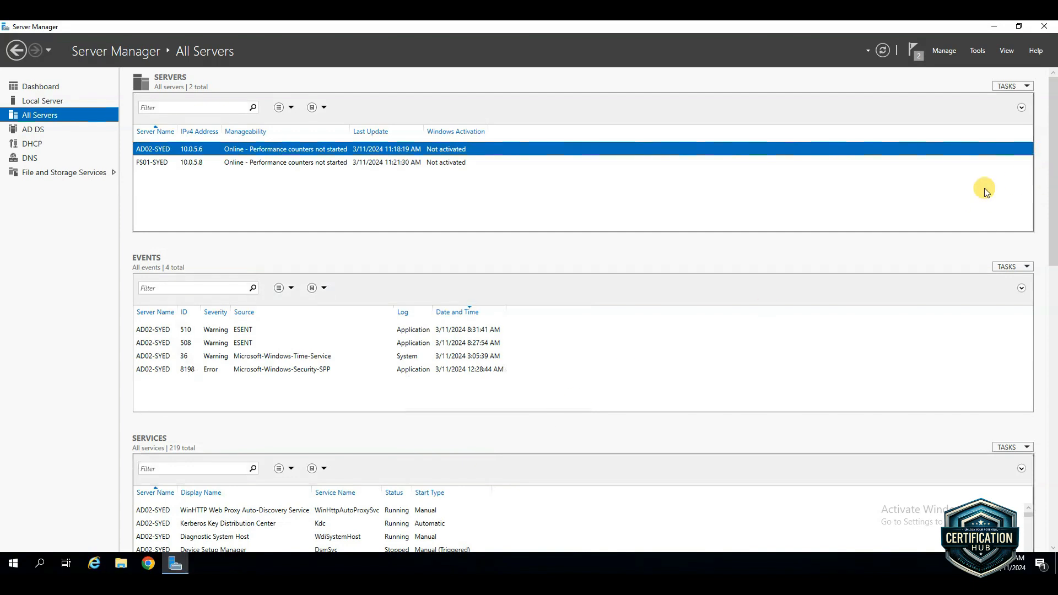
Review the deployment notifications and clear the feature installation and post-deployment configuration entries
click(913, 51)
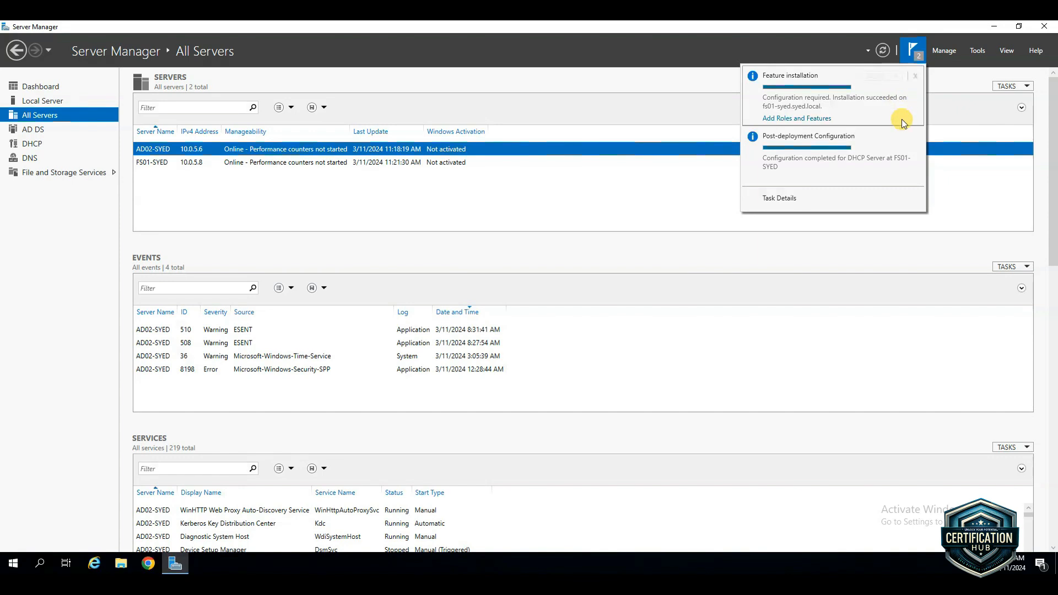
click(915, 76)
click(915, 76)
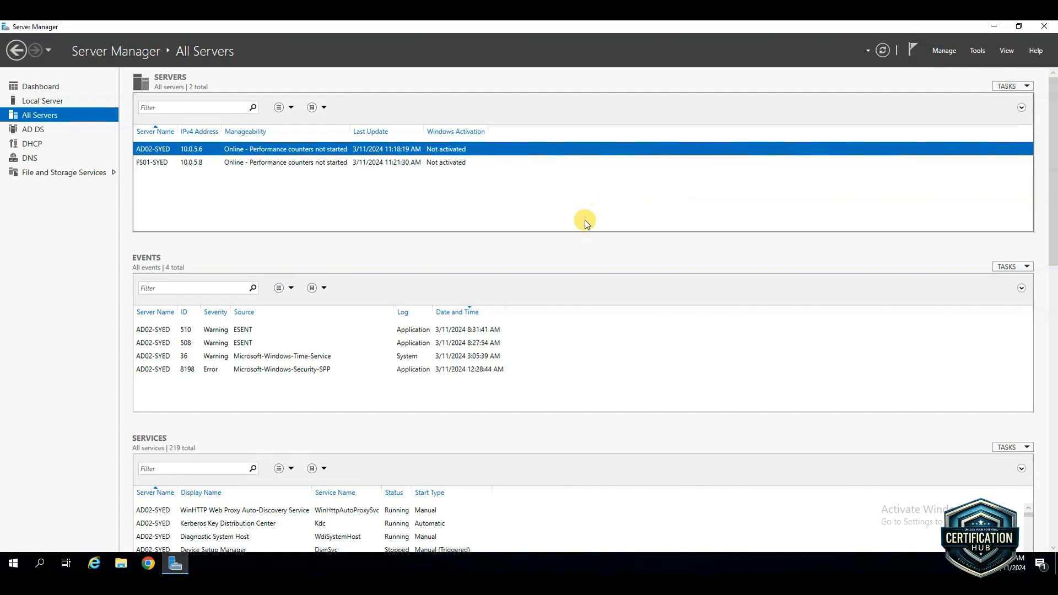
Open the DHCP role page and check the FS01 server's actions and the available administration tools for a DHCP console
click(35, 143)
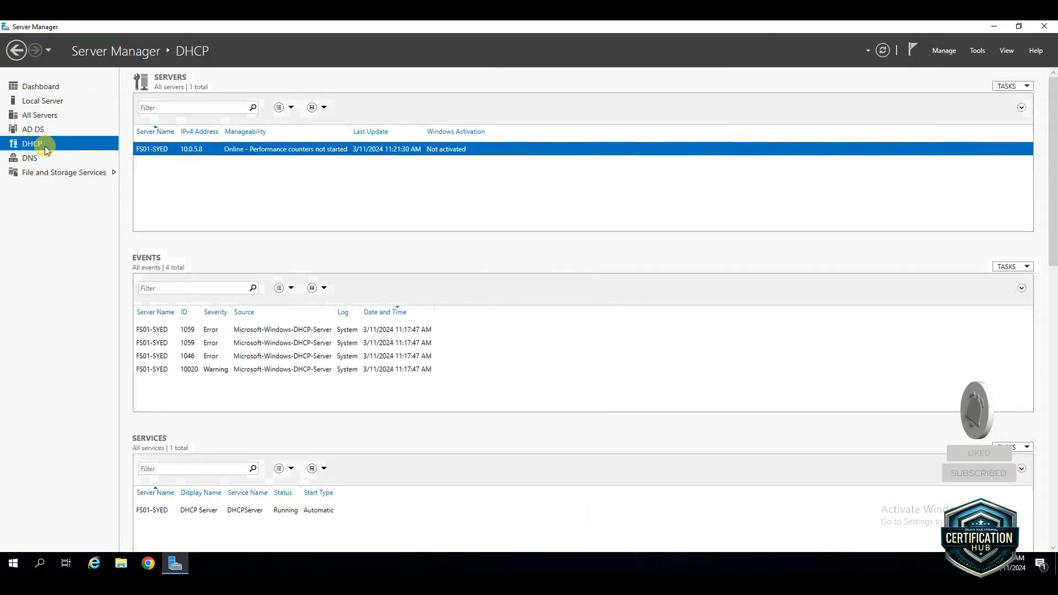
right_click(204, 152)
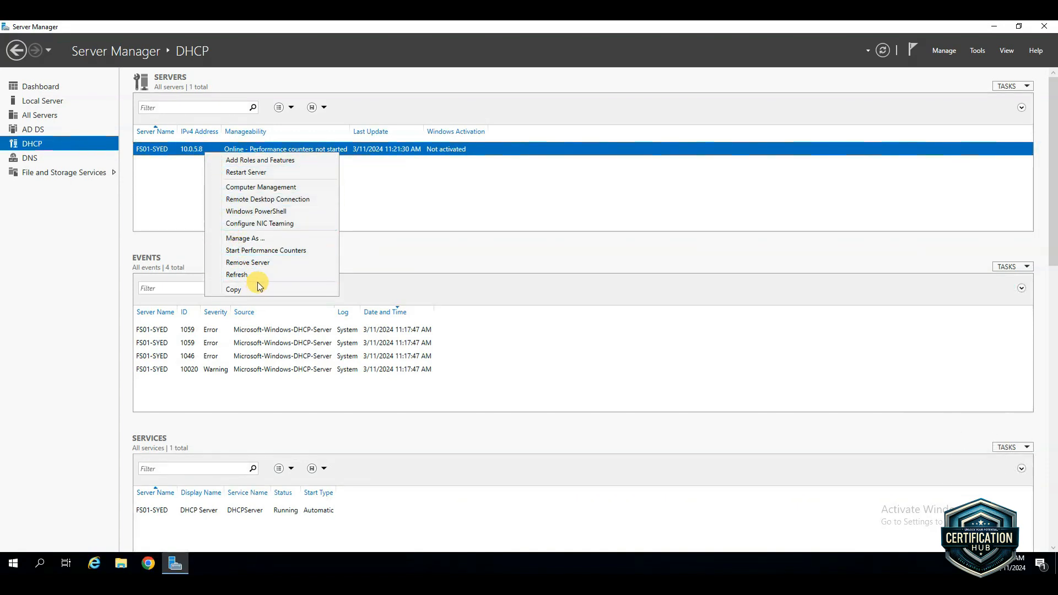
click(508, 237)
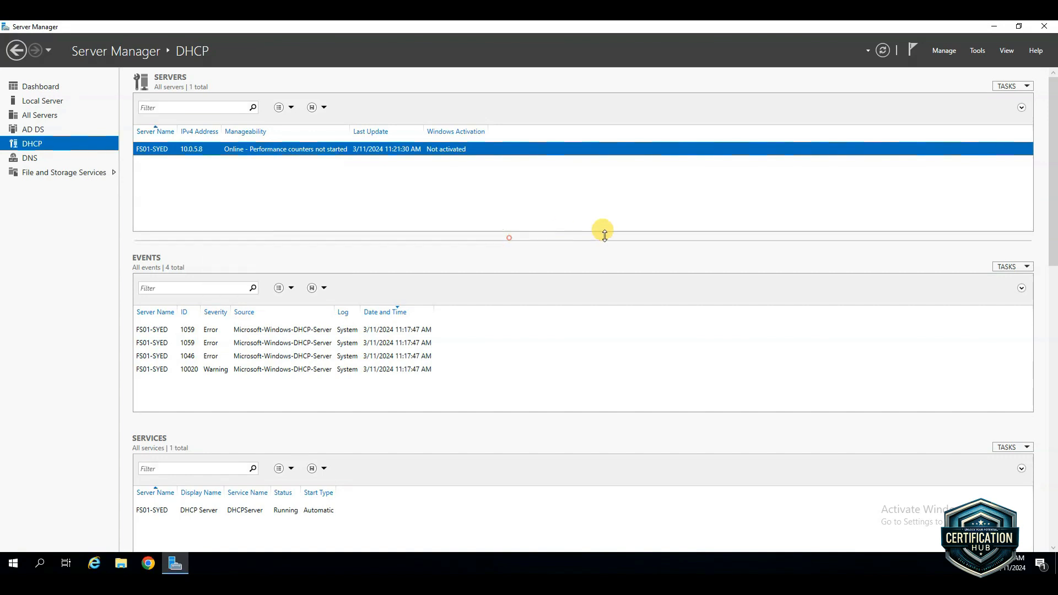
click(979, 53)
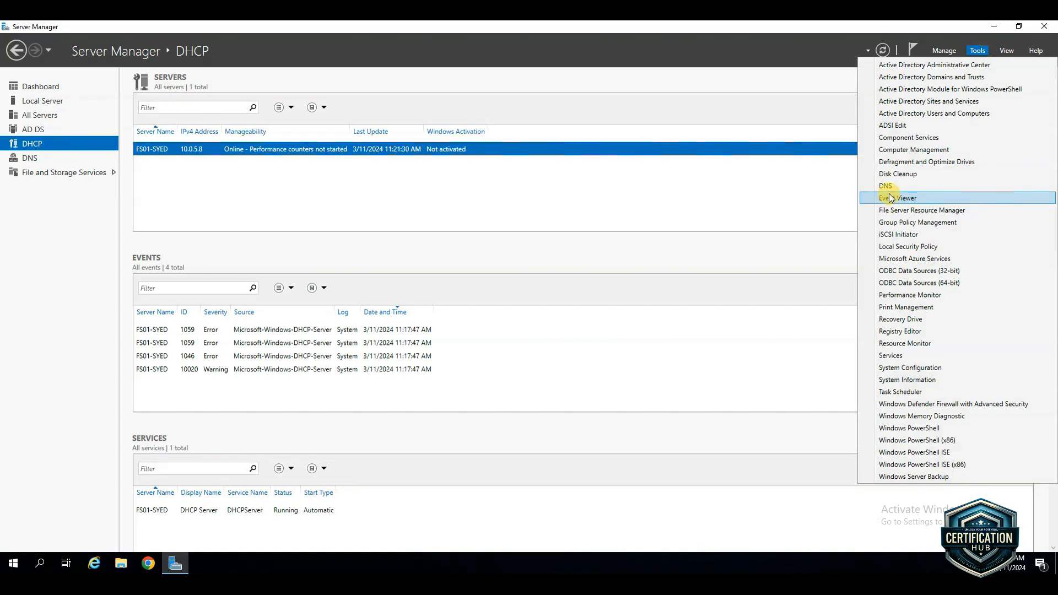
click(654, 225)
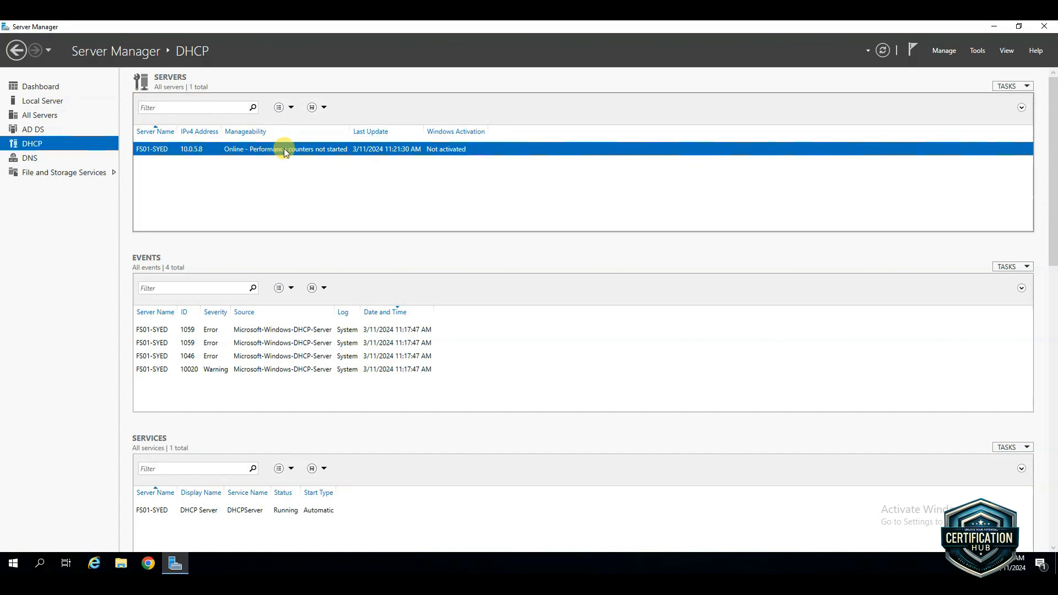
Start a role-based or feature-based installation with the AD02 server as the destination
click(956, 53)
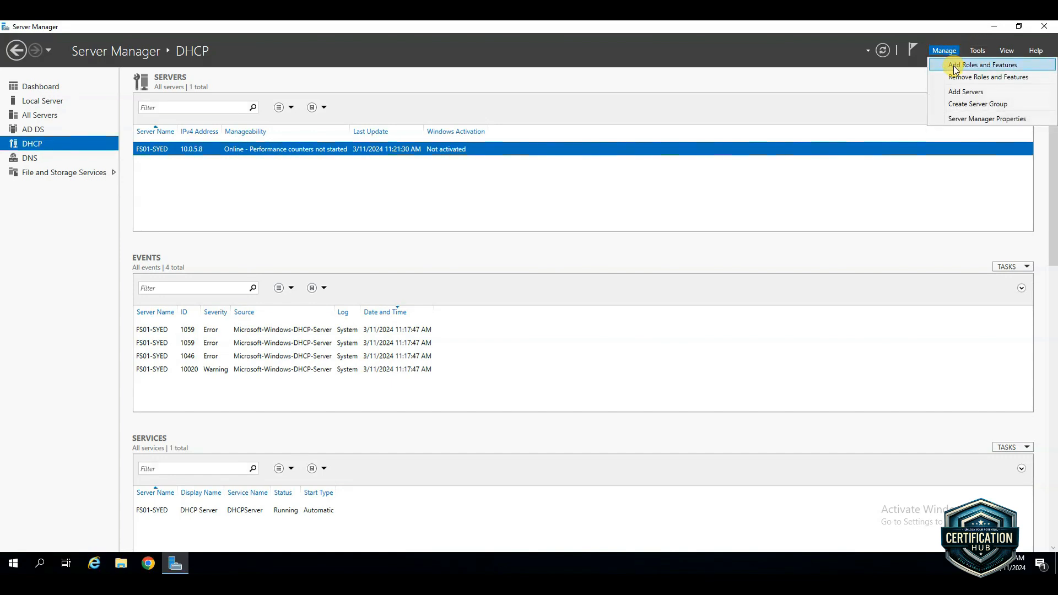
click(954, 67)
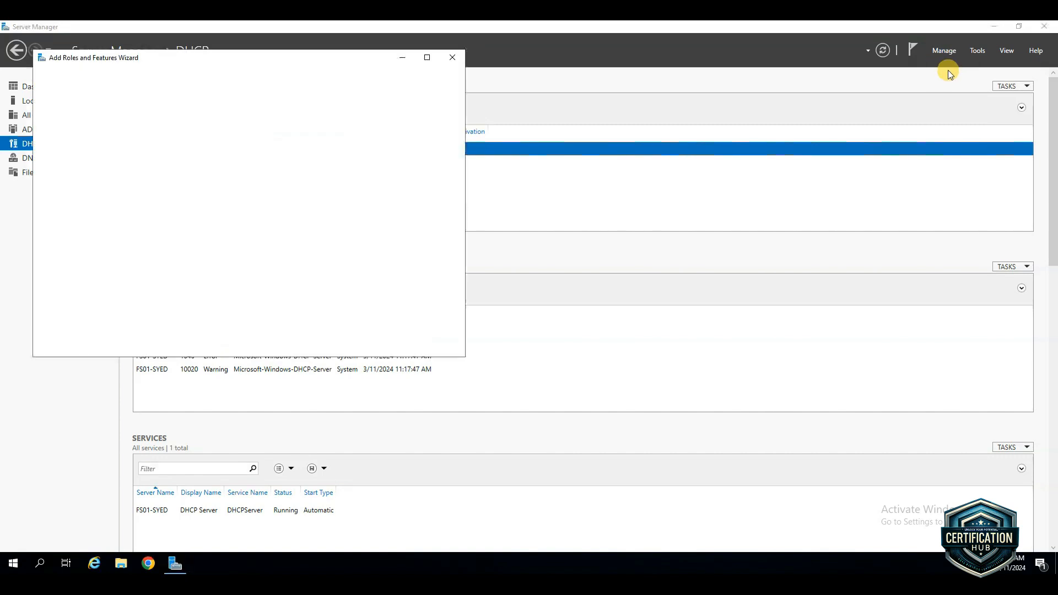
click(329, 346)
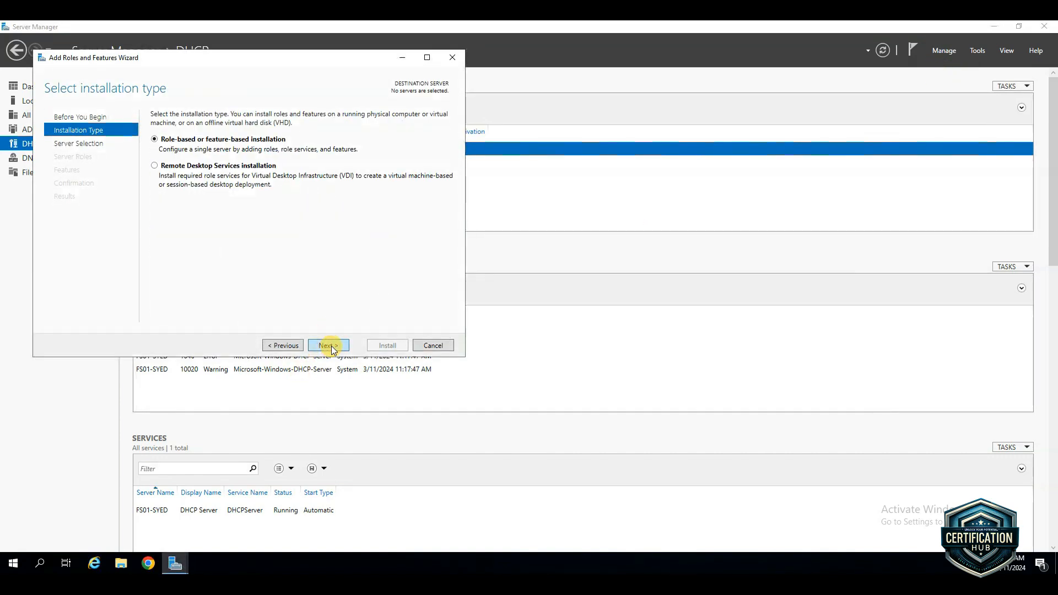
click(329, 346)
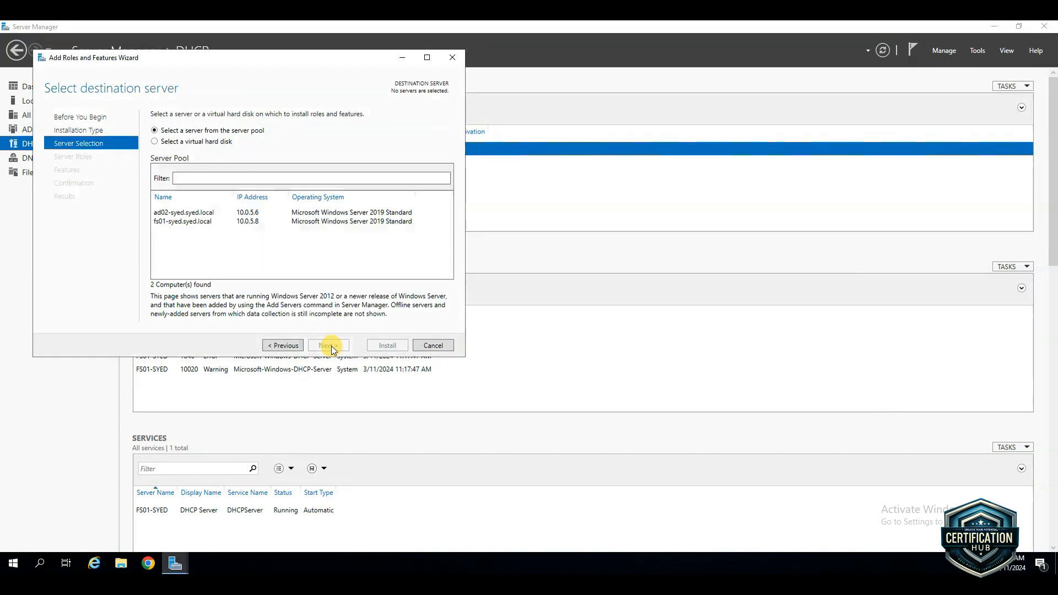
click(183, 214)
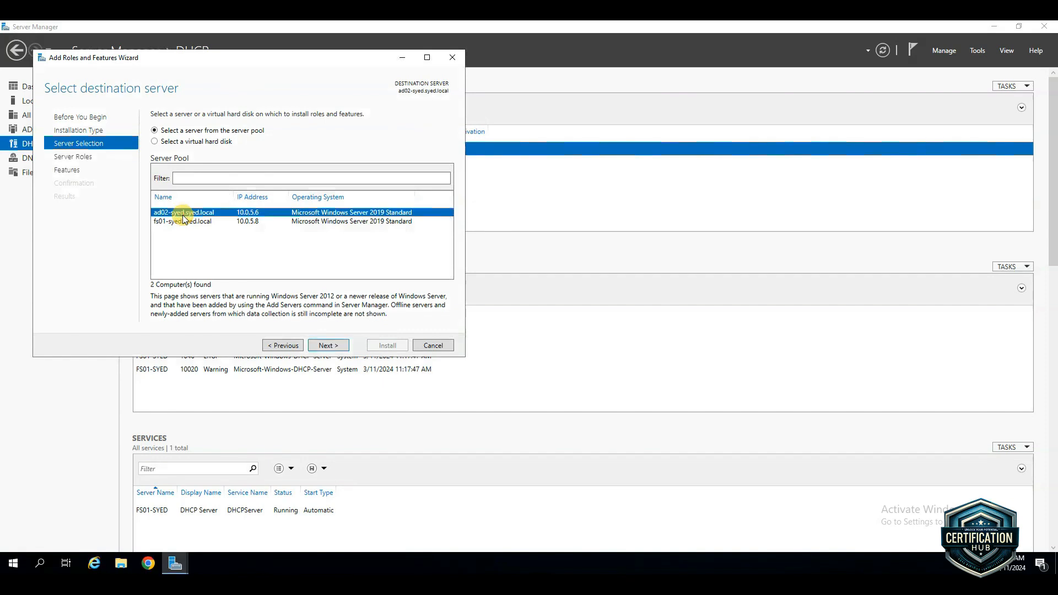
click(335, 347)
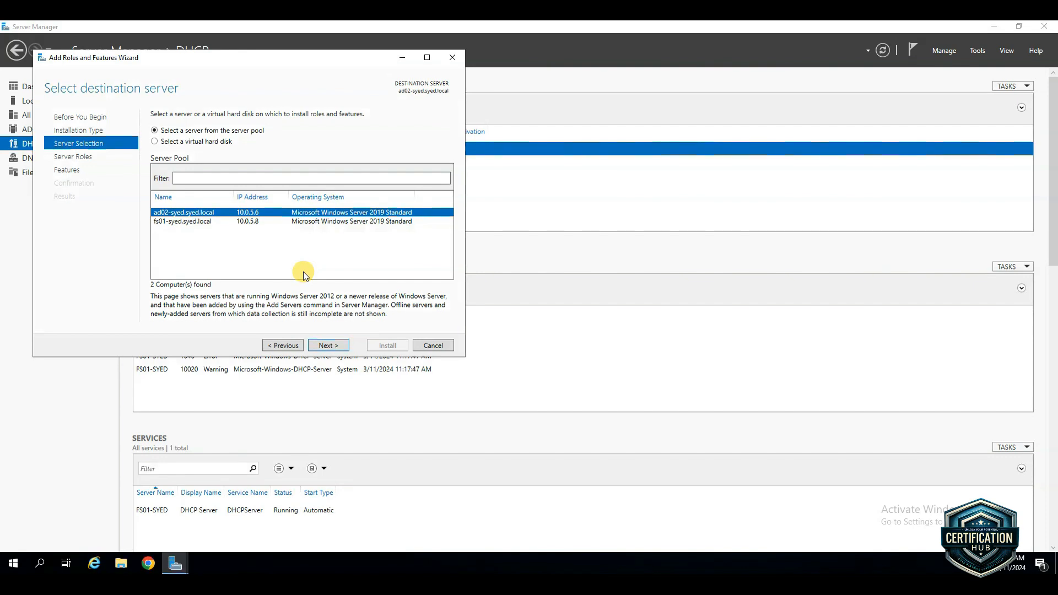
click(324, 346)
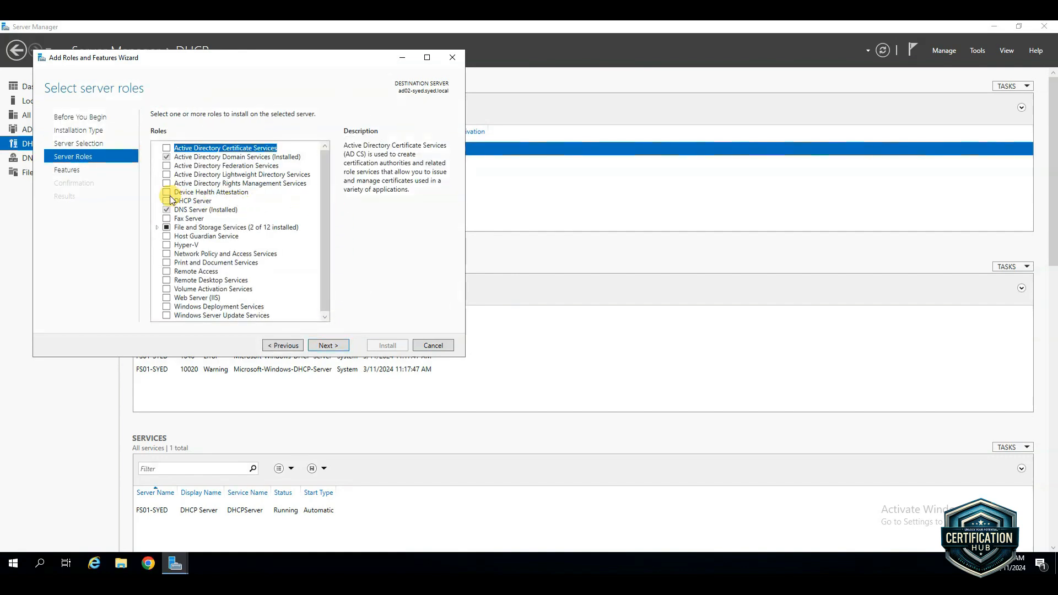
Select DHCP Server Tools under the Role Administration Tools features, install them on AD02 and close the wizard
click(75, 171)
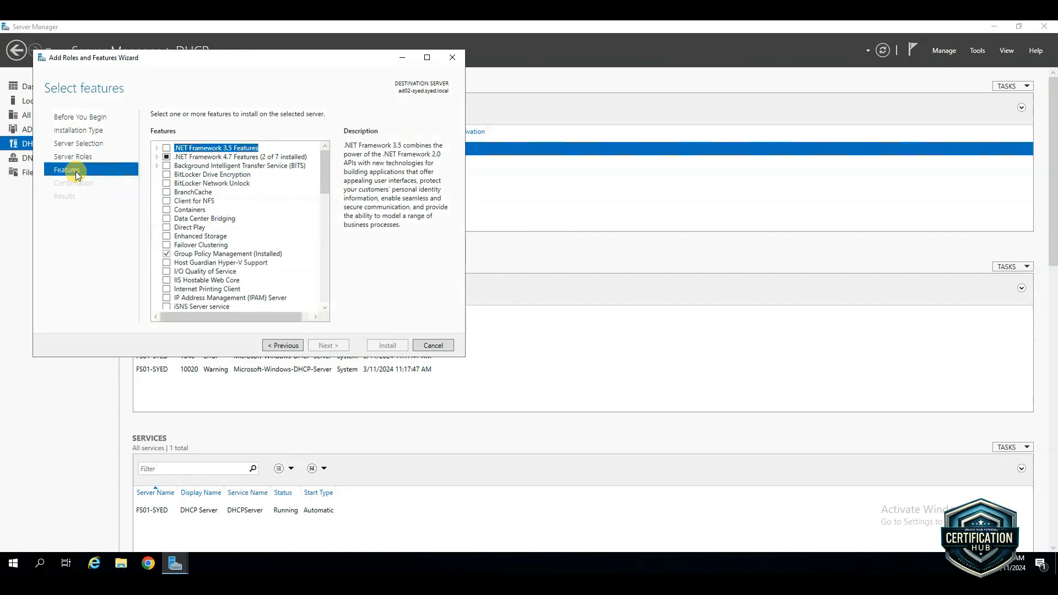
click(428, 57)
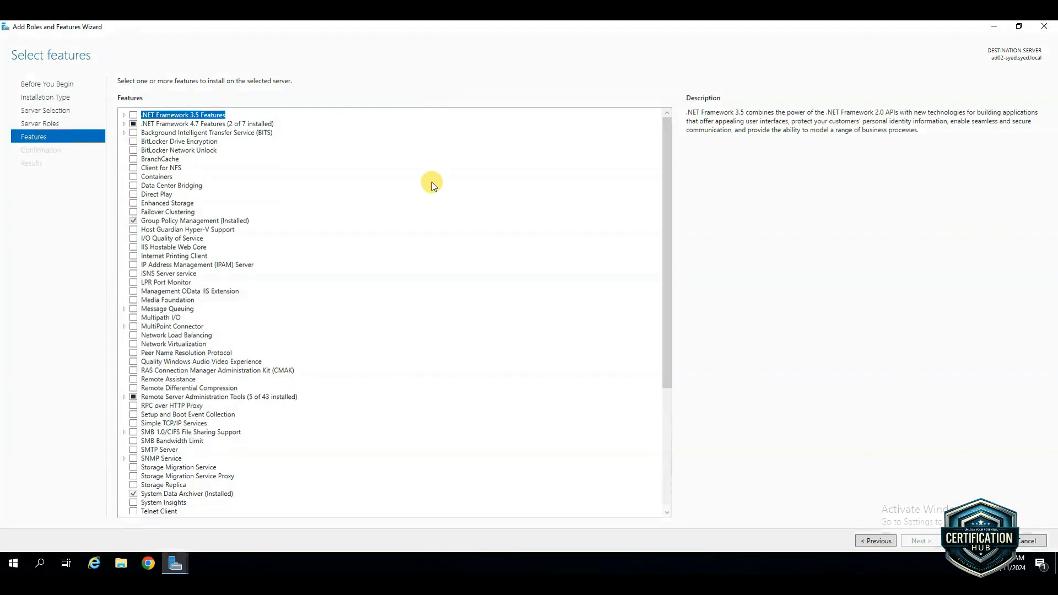
click(125, 397)
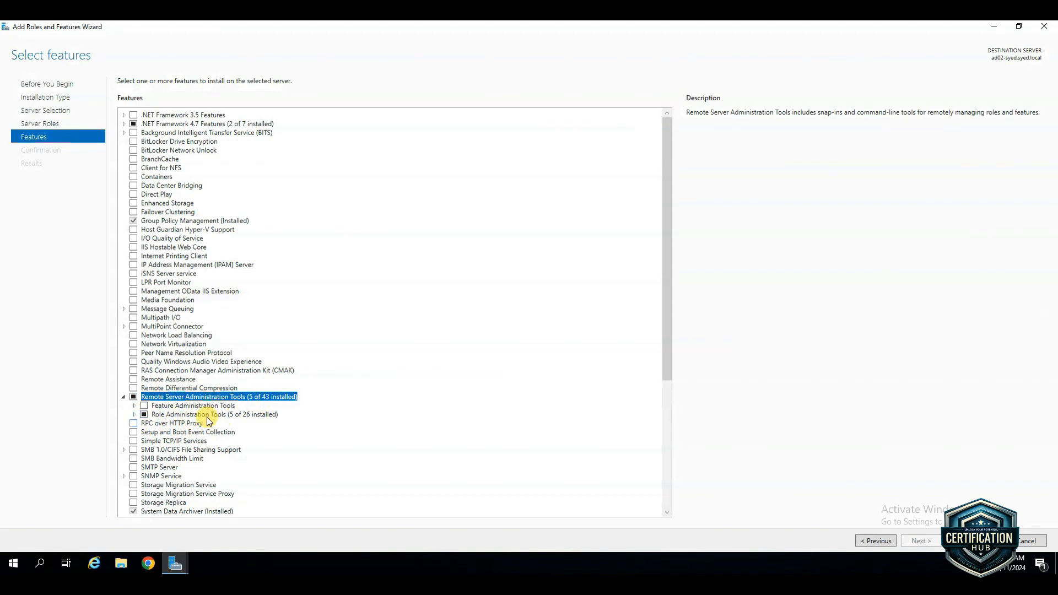
click(134, 415)
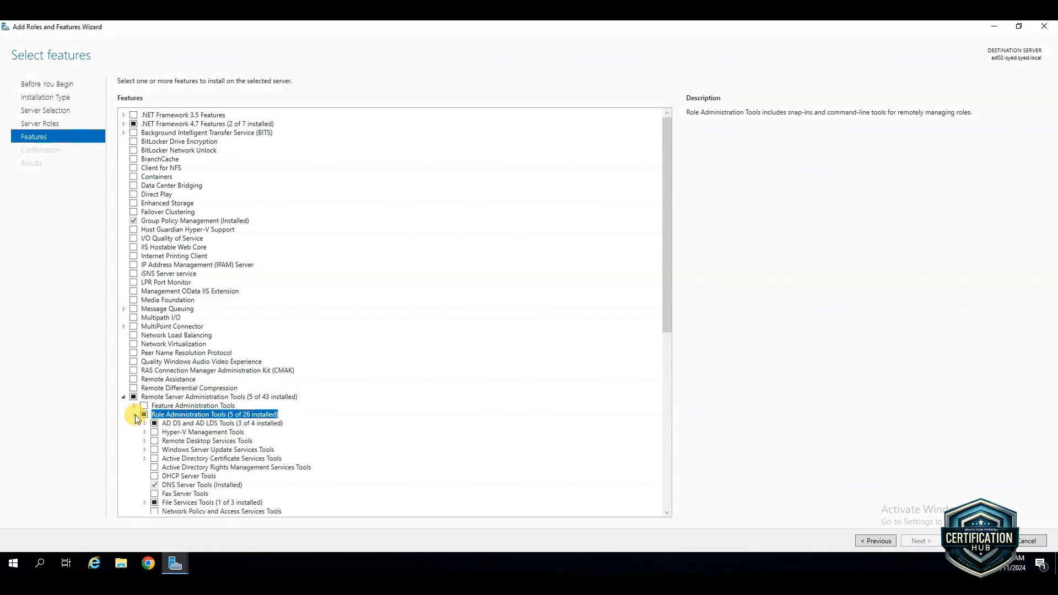
scroll(257, 423, down, 4)
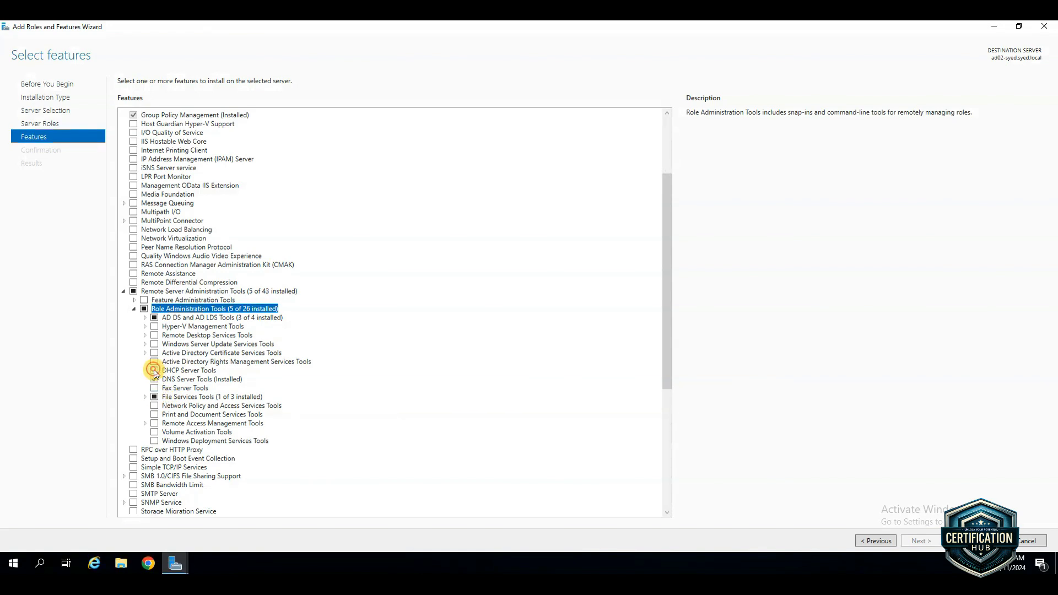
click(154, 370)
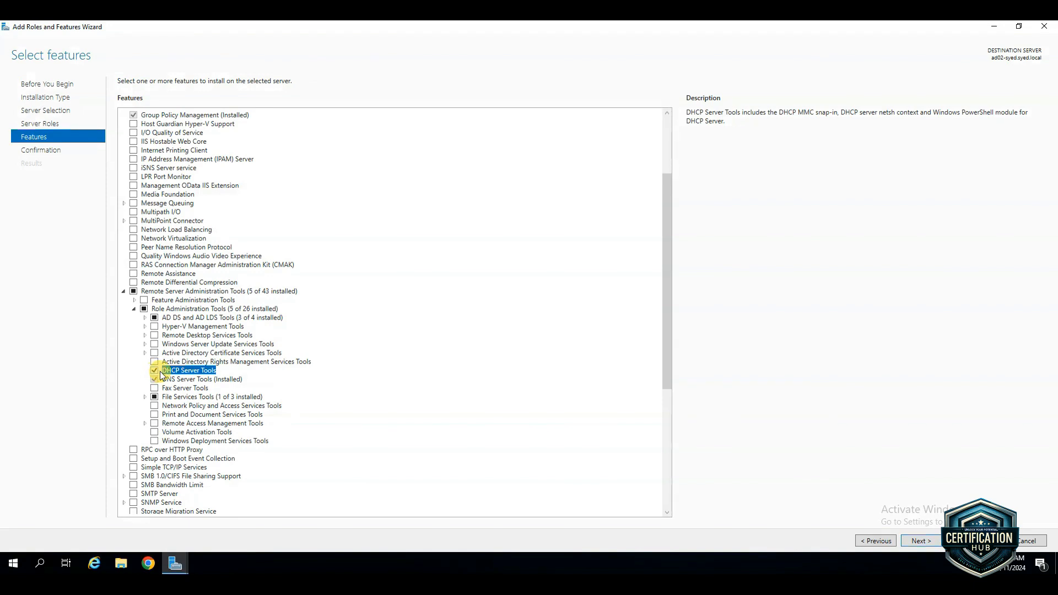
click(925, 540)
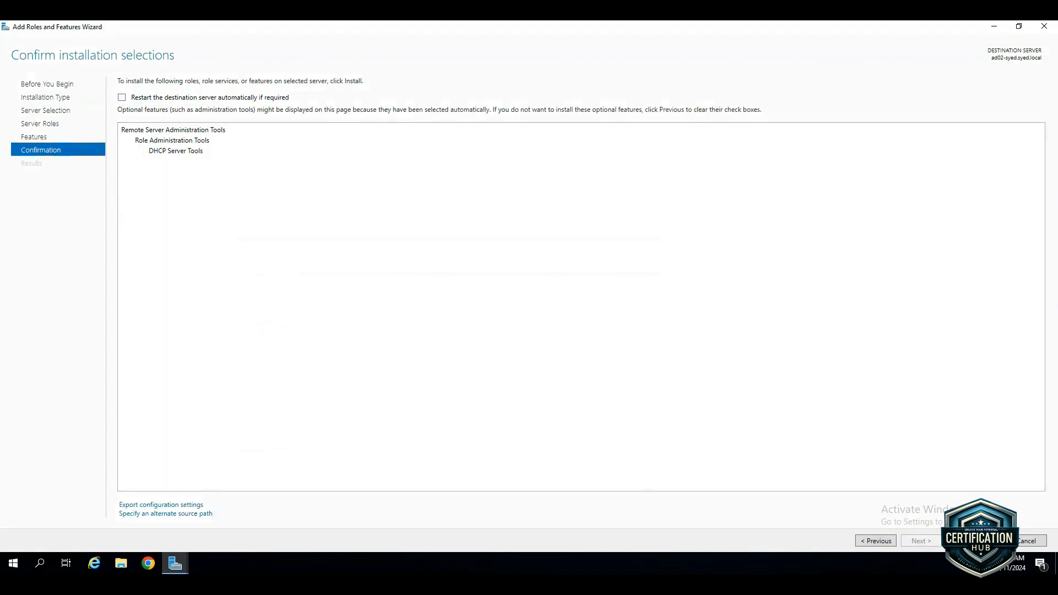
click(975, 541)
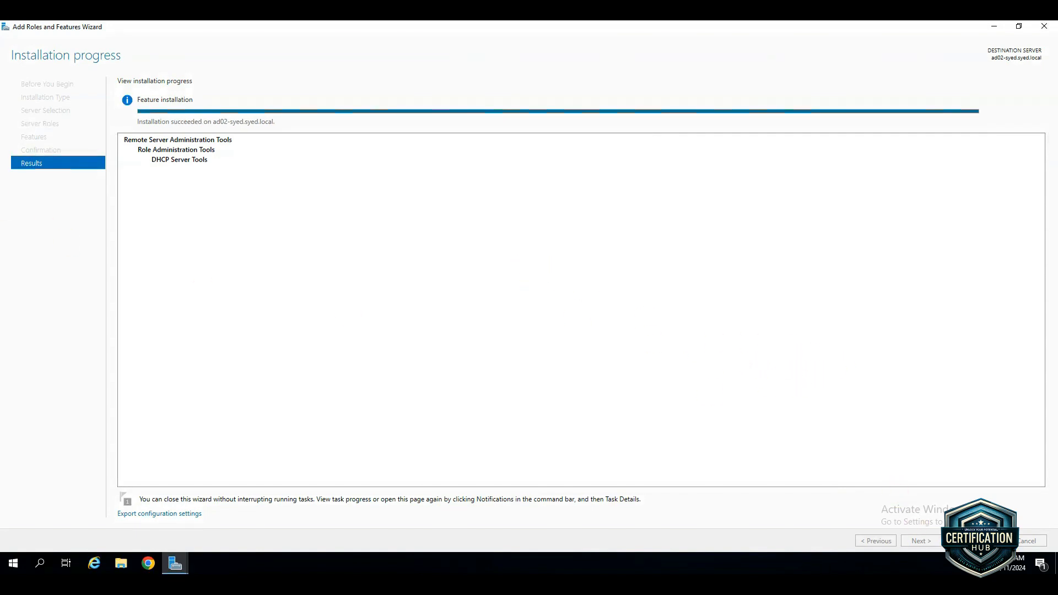
click(1028, 540)
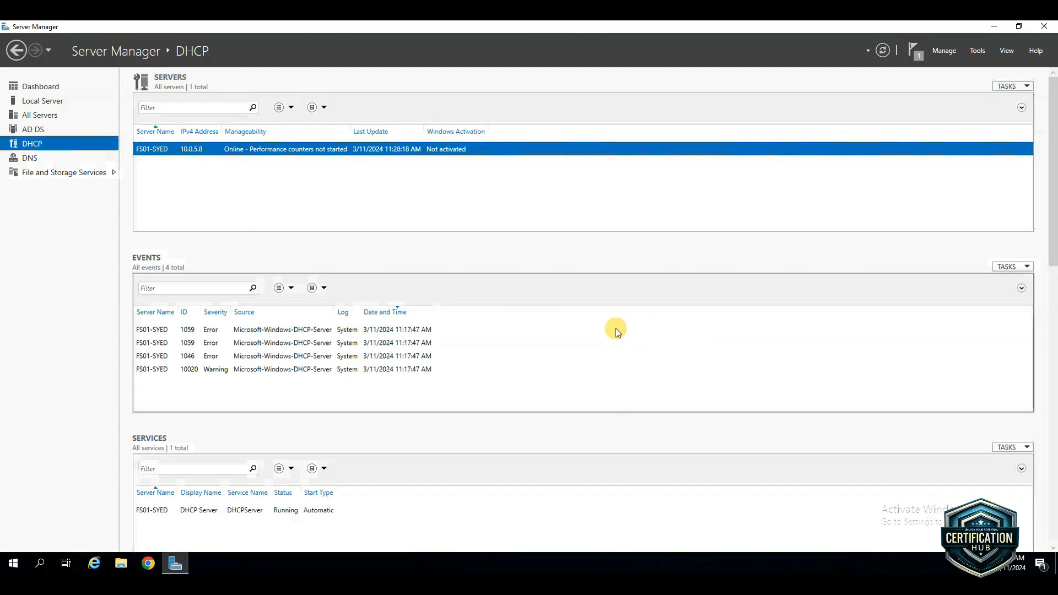
Open the DHCP management console, maximize it and widen the console tree
click(982, 49)
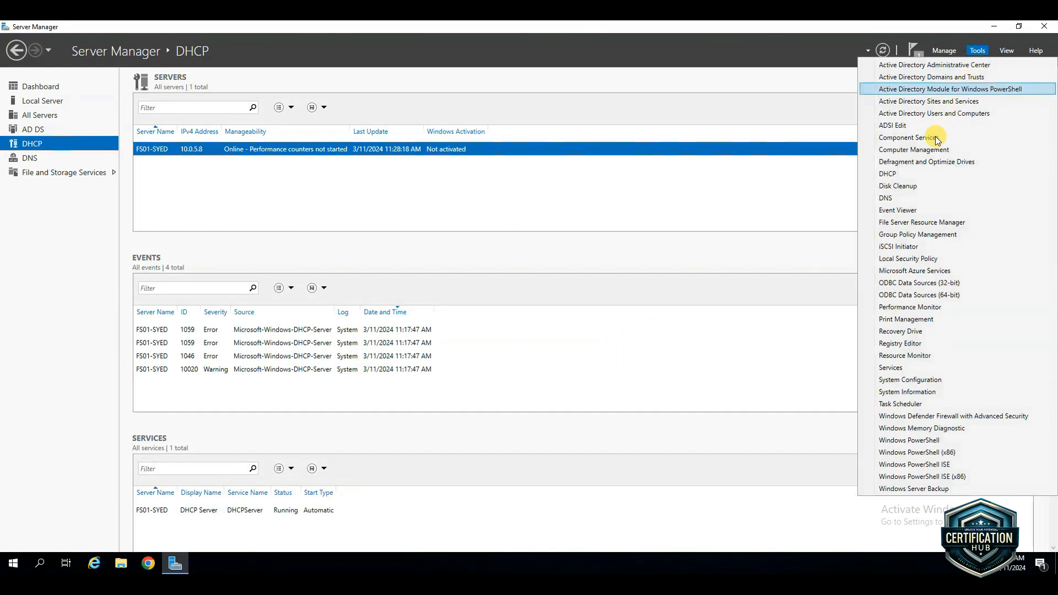
click(898, 174)
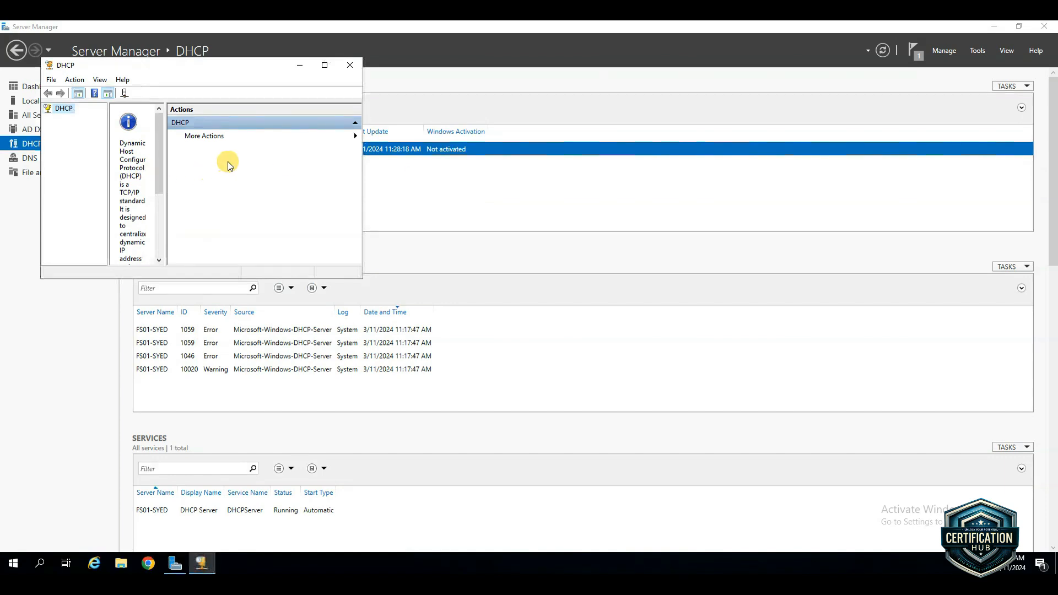
click(325, 66)
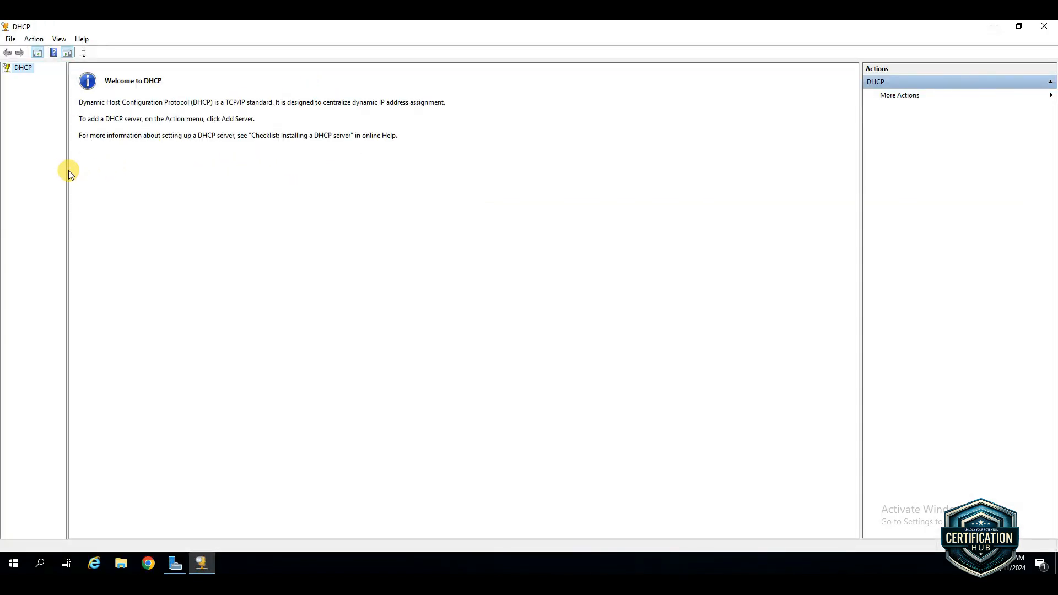
drag(67, 171, 174, 180)
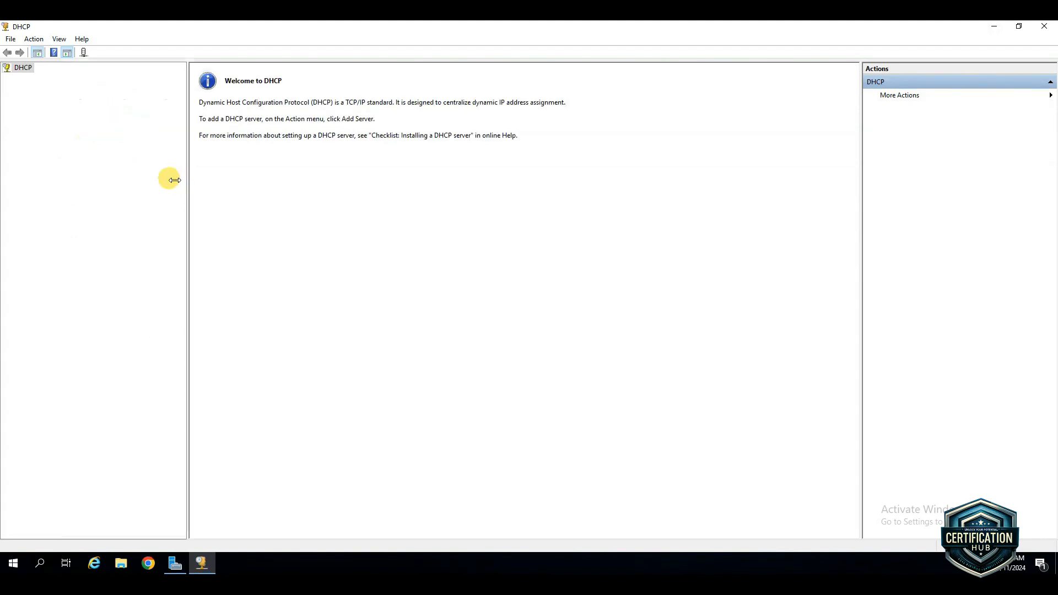
Add the authorized DHCP server FS01 (10.0.5.8) to the console
right_click(27, 69)
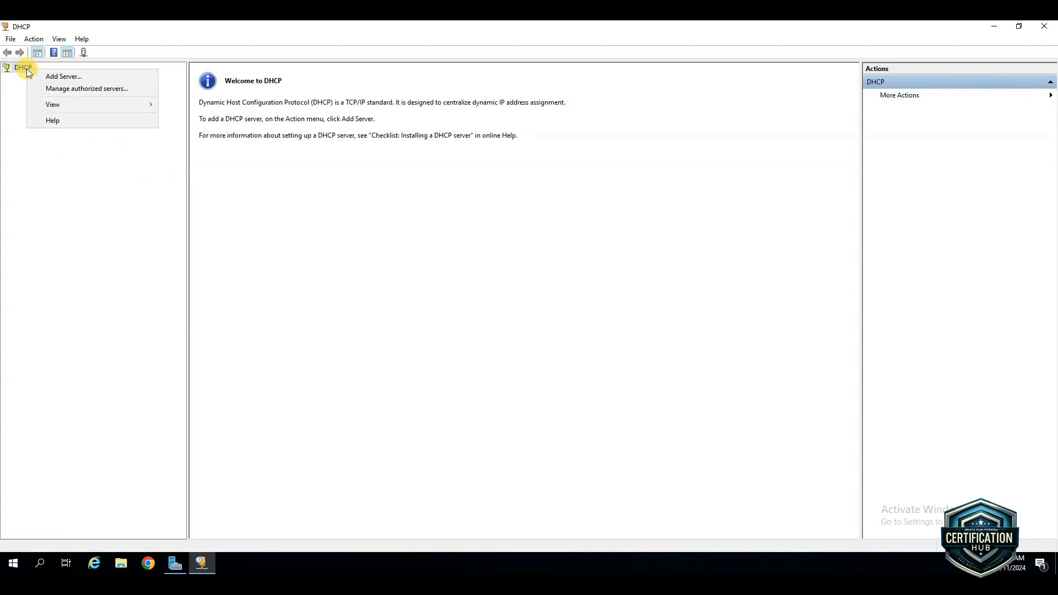
click(61, 78)
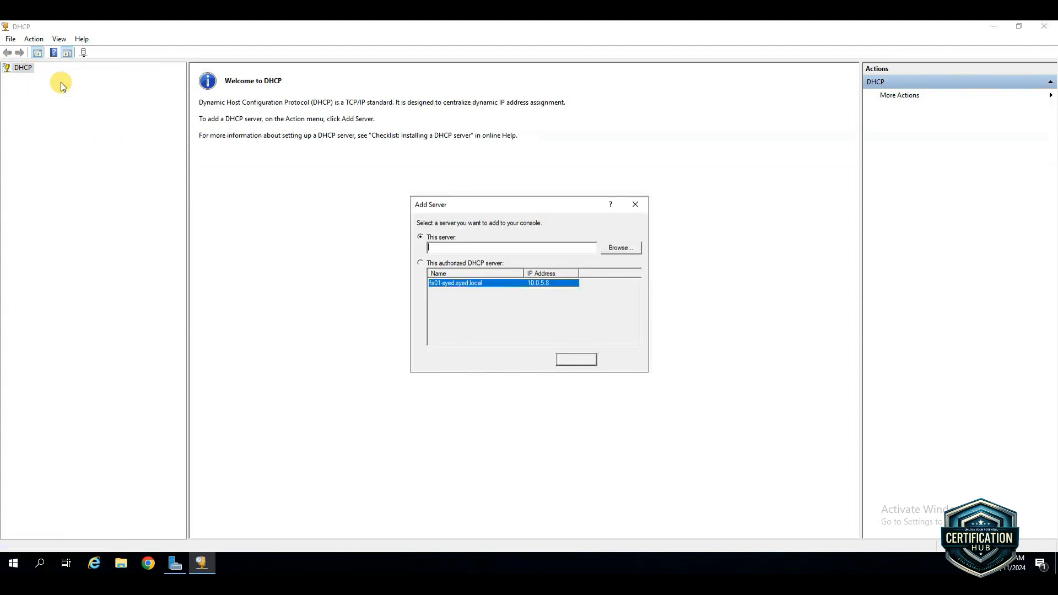
click(420, 263)
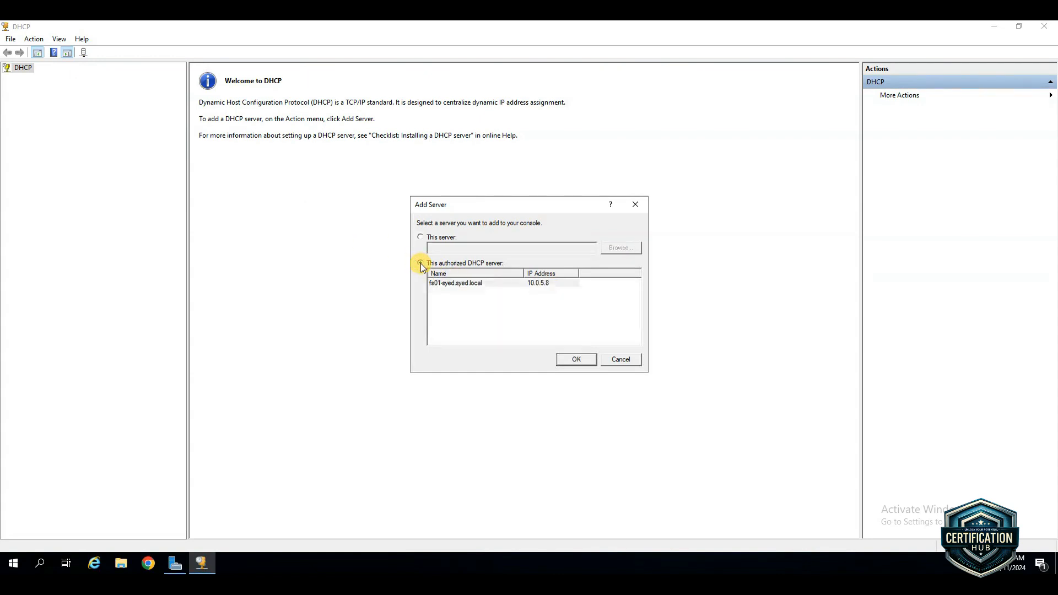
click(462, 284)
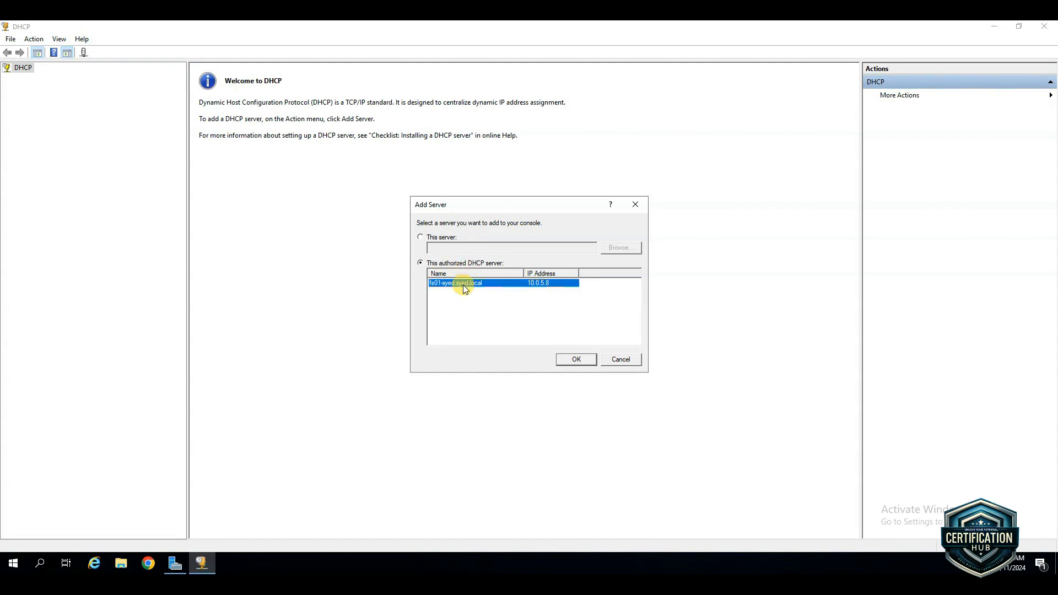
click(576, 359)
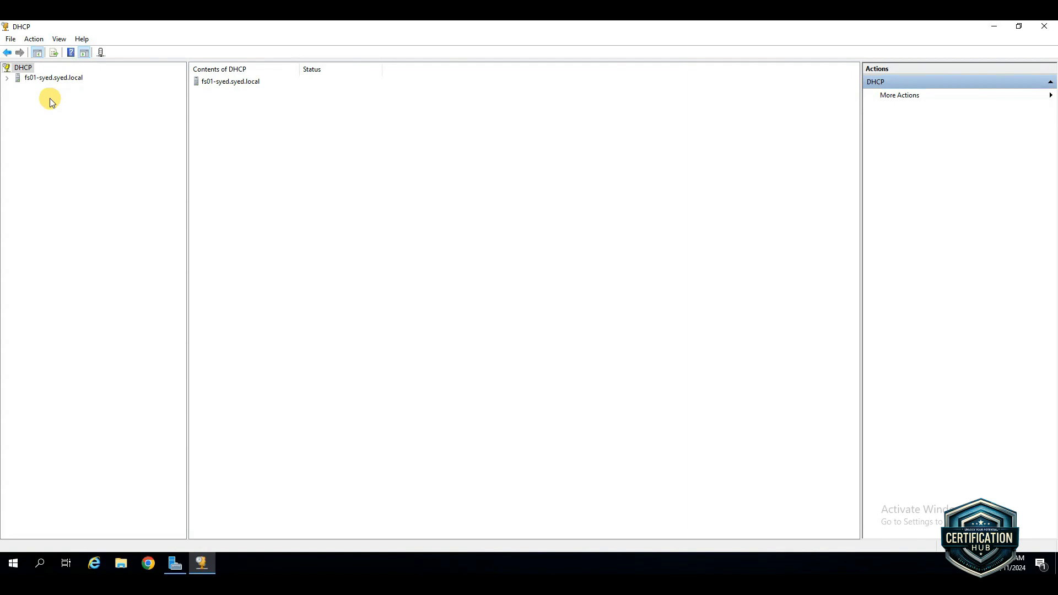
Expand the FS01 server with its IPv4 and IPv6 nodes and select IPv4
click(7, 78)
click(18, 89)
click(19, 128)
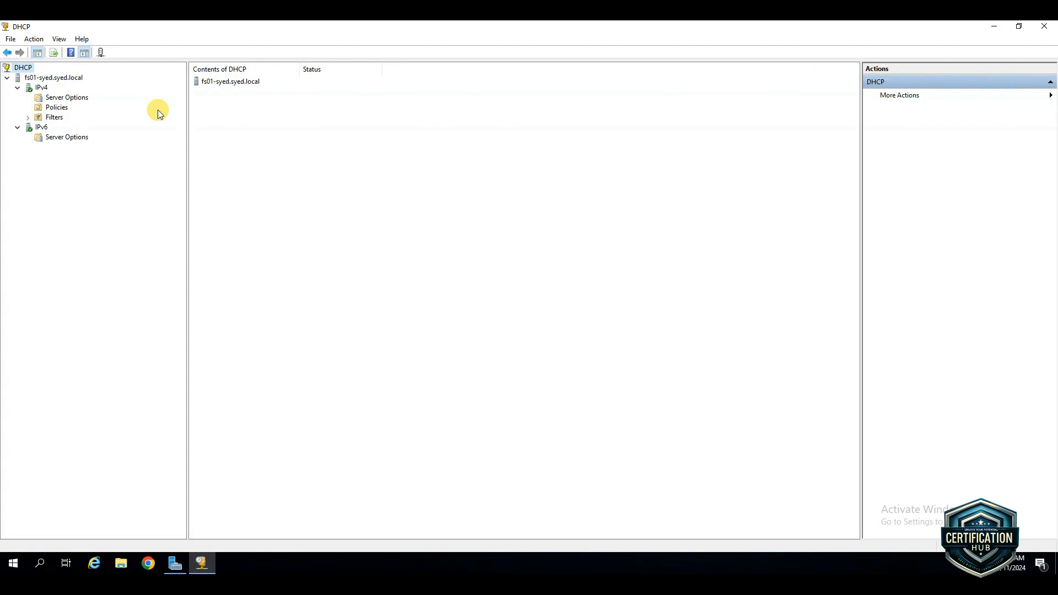
right_click(40, 89)
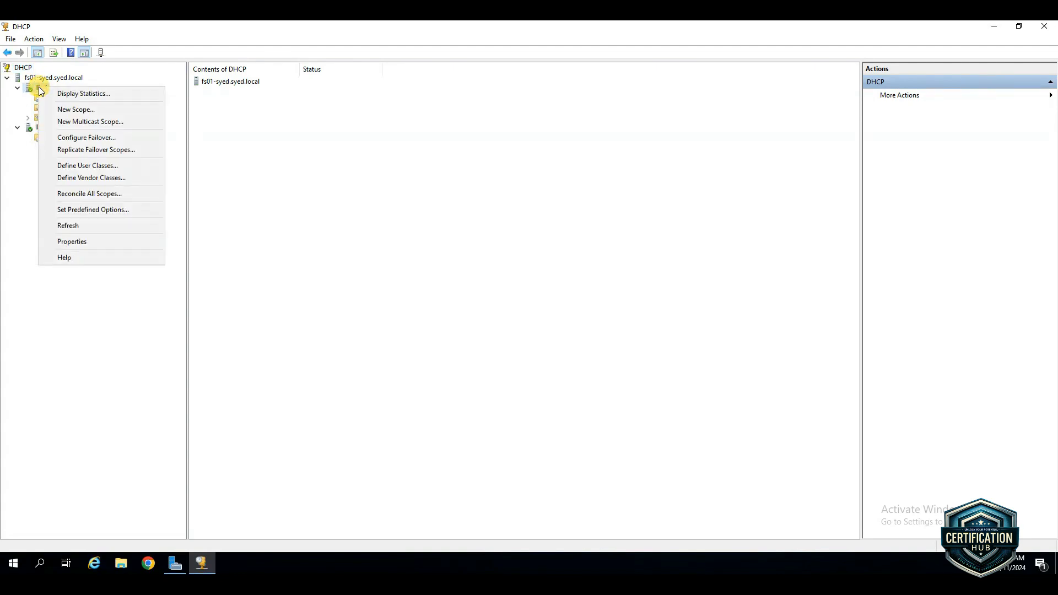
click(38, 89)
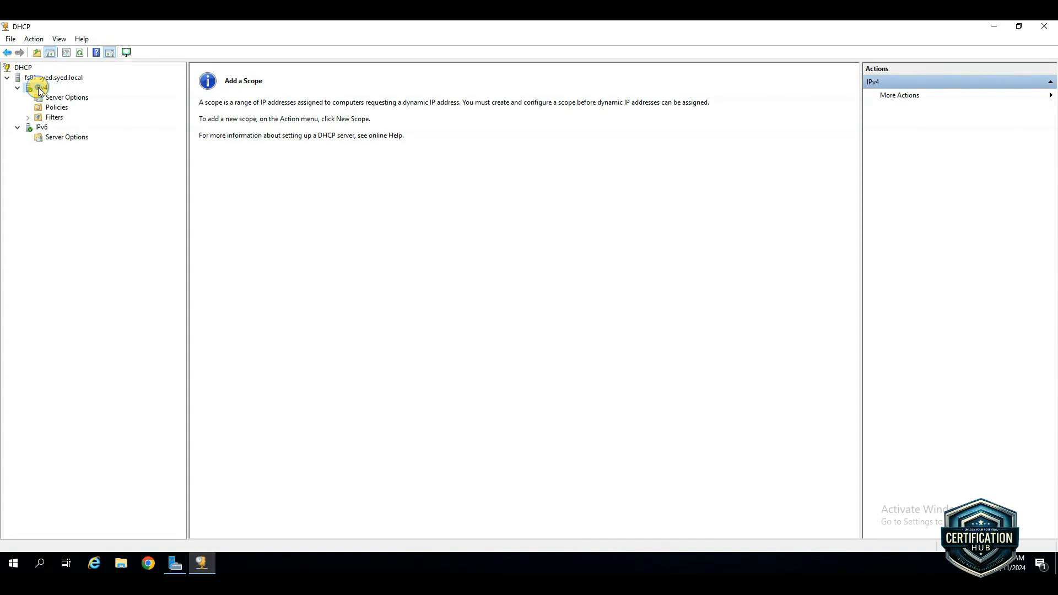
Start a new IPv4 scope and name it Office, leaving the description empty
right_click(38, 89)
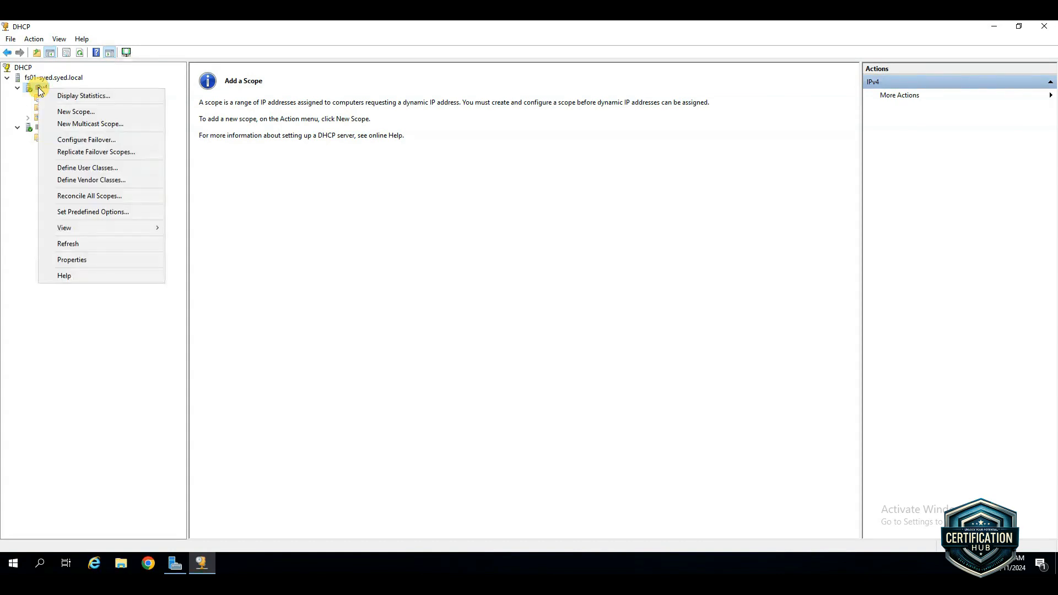
click(77, 114)
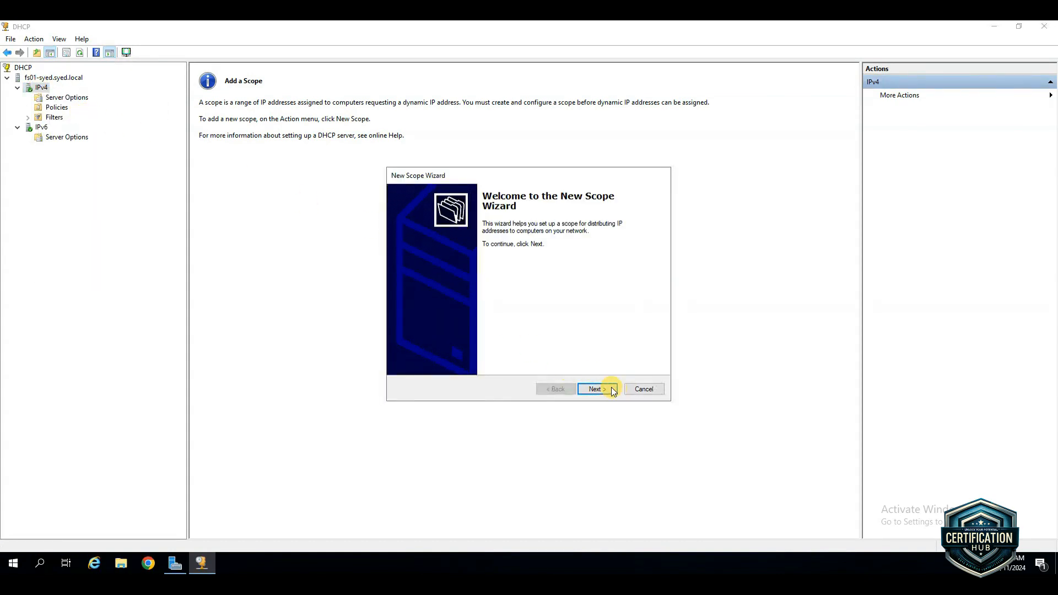
click(600, 389)
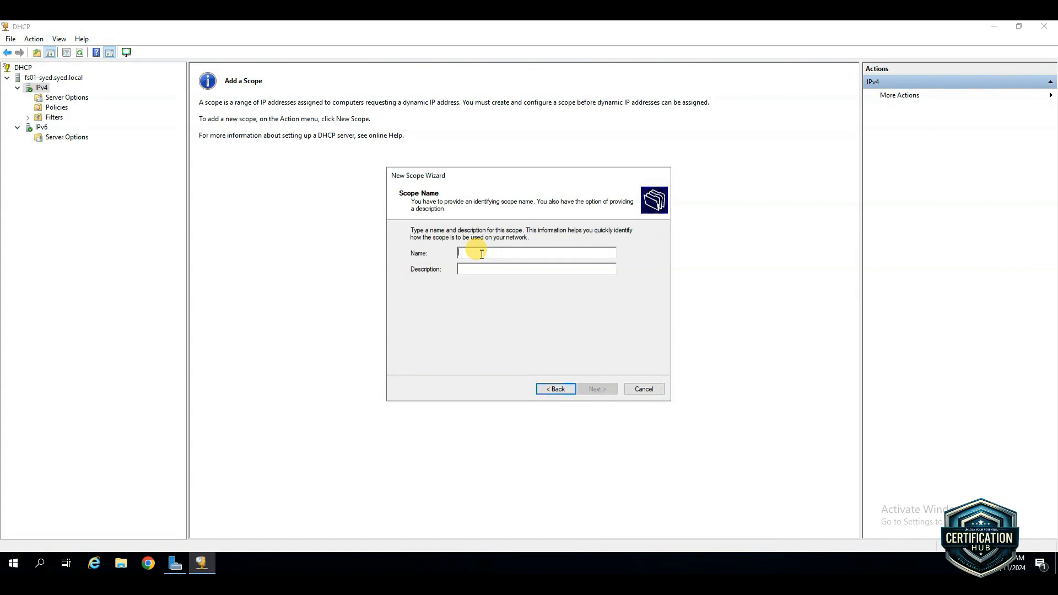
text(Office)
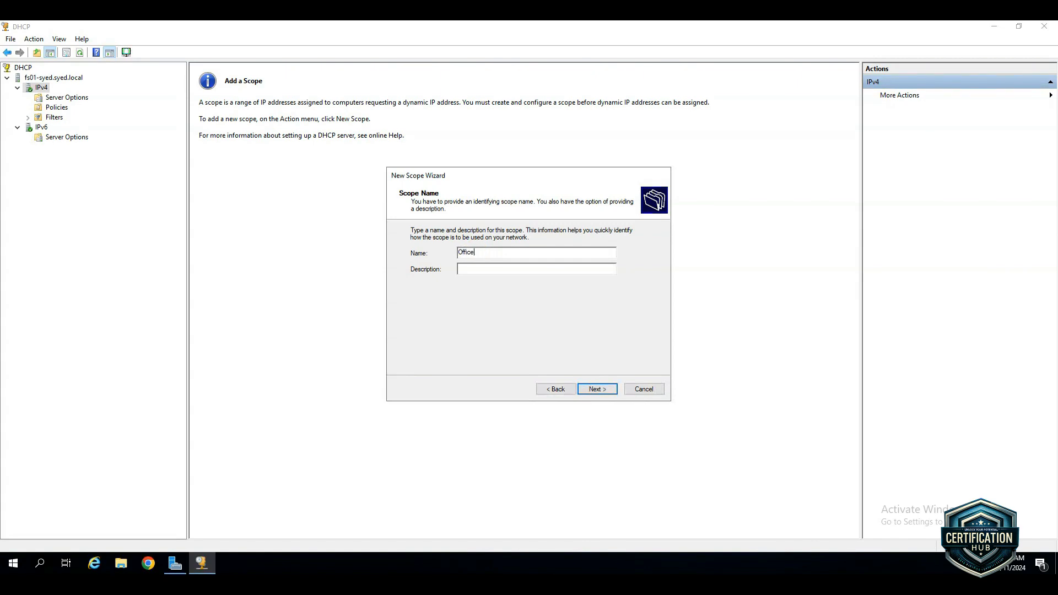
click(598, 389)
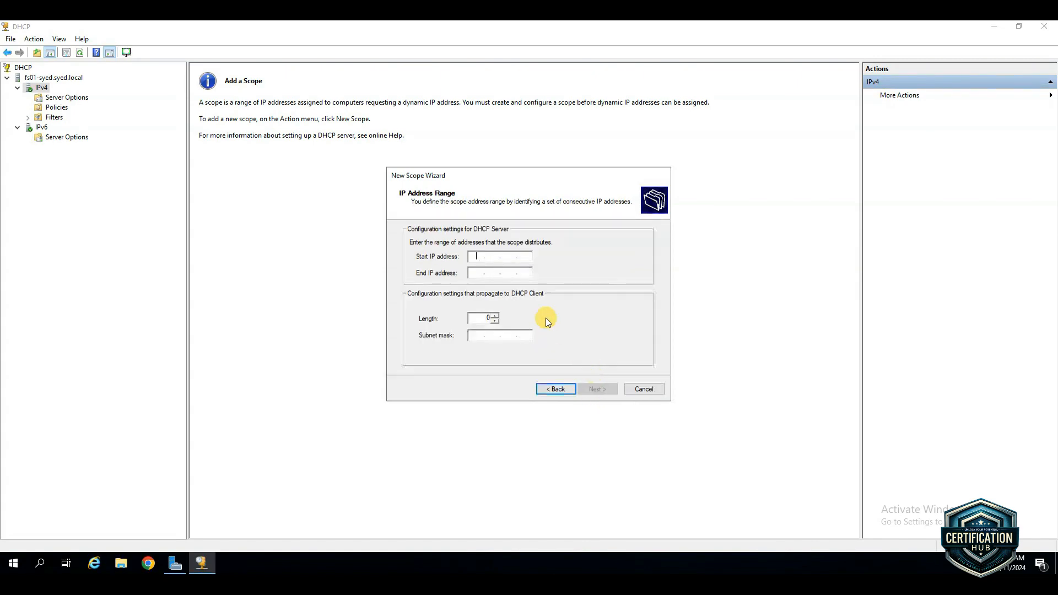
Set the scope range to 10.0.5.100 through 10.0.5.150 with subnet length 24, and continue without exclusions or a subnet delay
click(478, 257)
text(10.0.50)
key(BackSpace)
text(.100)
key(Tab)
text(10)
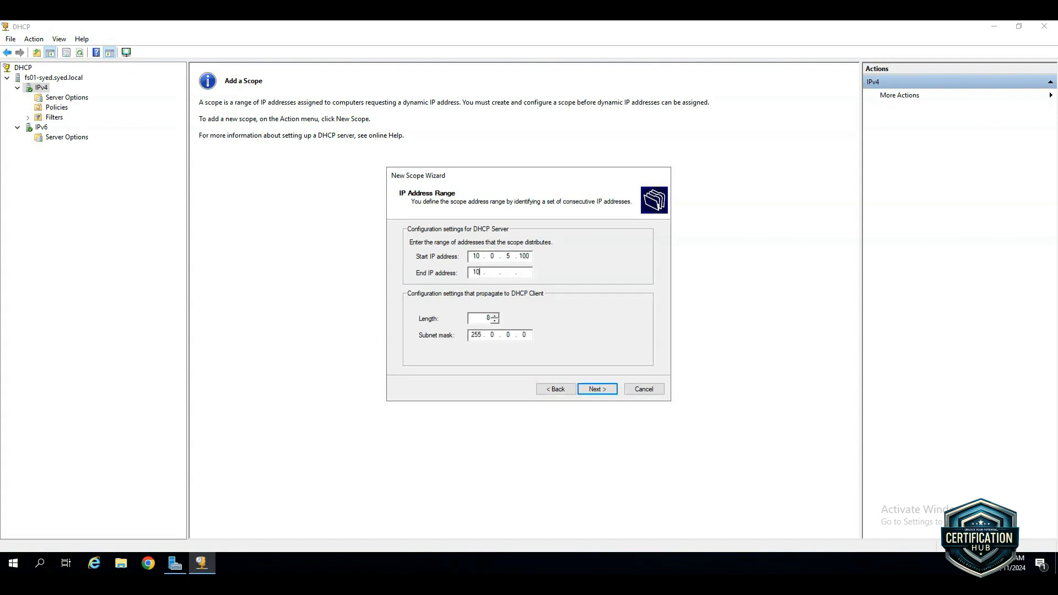
text(.0.5.150)
drag(484, 318, 493, 311)
text(24)
click(608, 388)
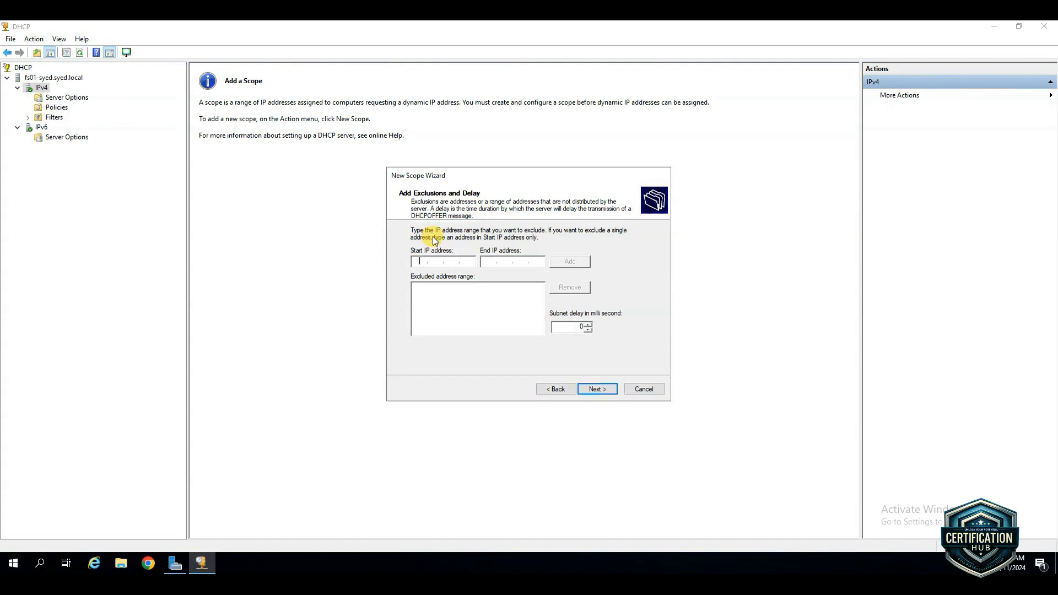
click(466, 264)
click(600, 389)
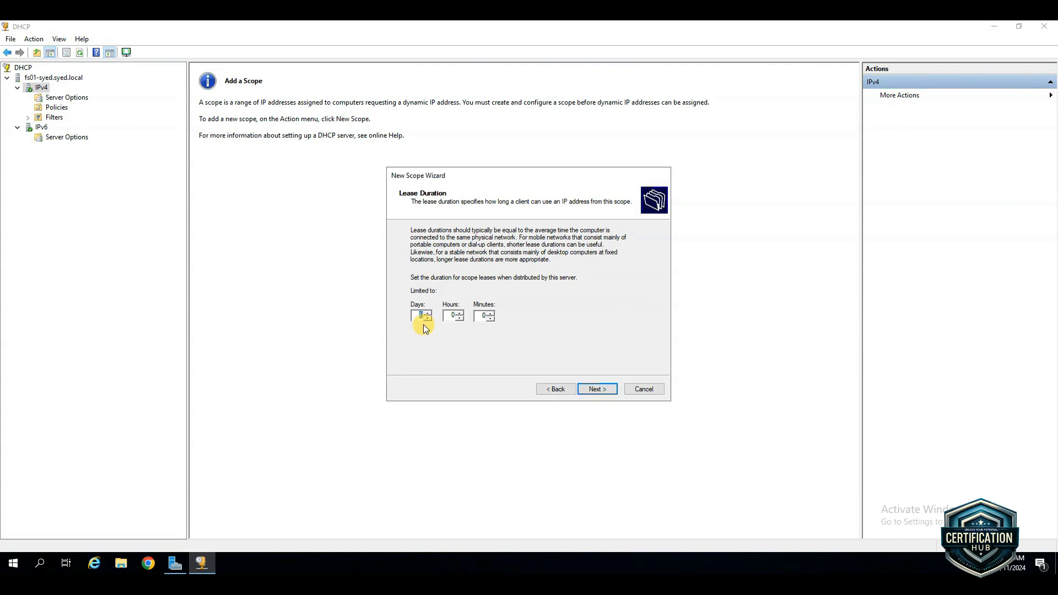
Keep the default lease duration, choose to configure the DHCP options now, and add 10.0.5.2 as the default gateway
click(452, 286)
click(600, 389)
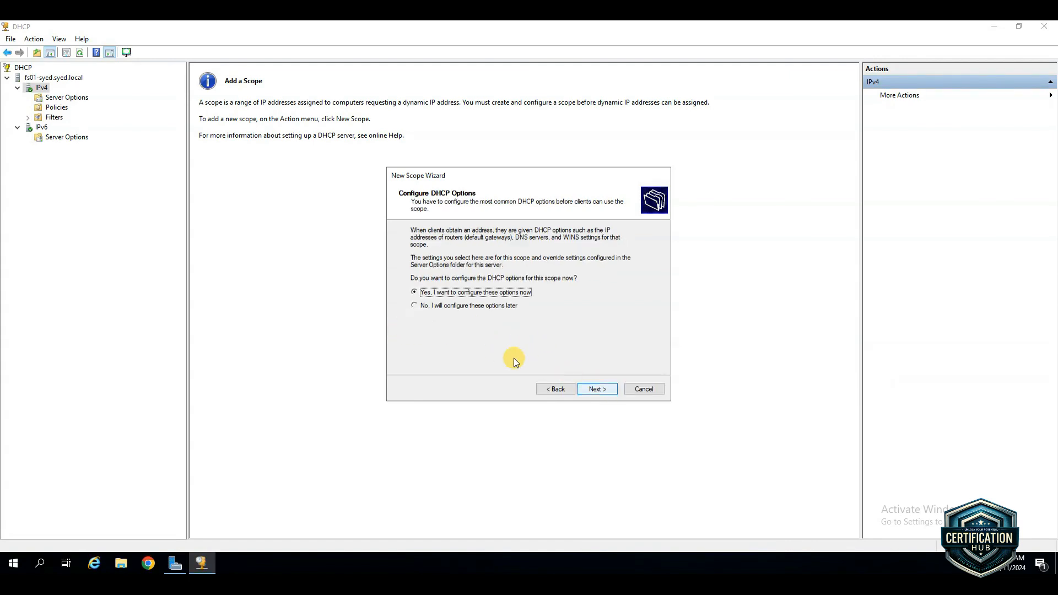
click(604, 389)
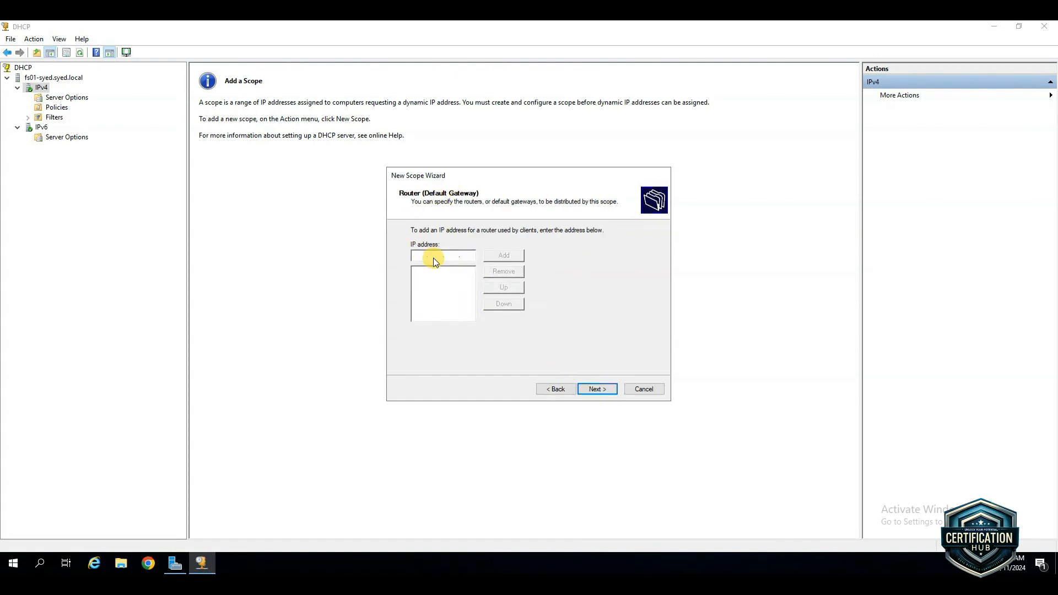
text(10 . 0 . 5 . 2)
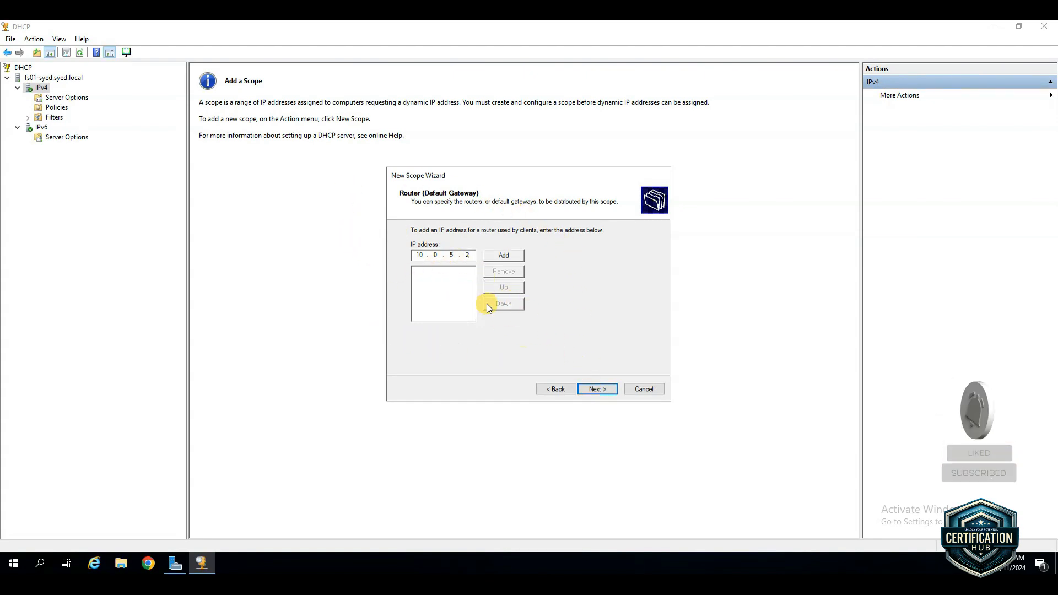
click(503, 255)
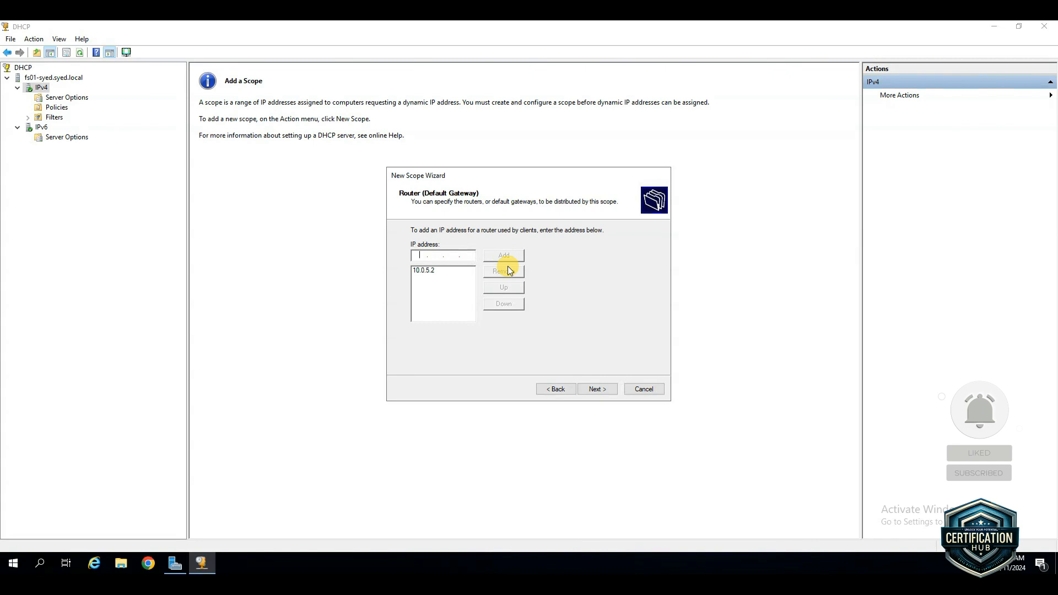
click(600, 389)
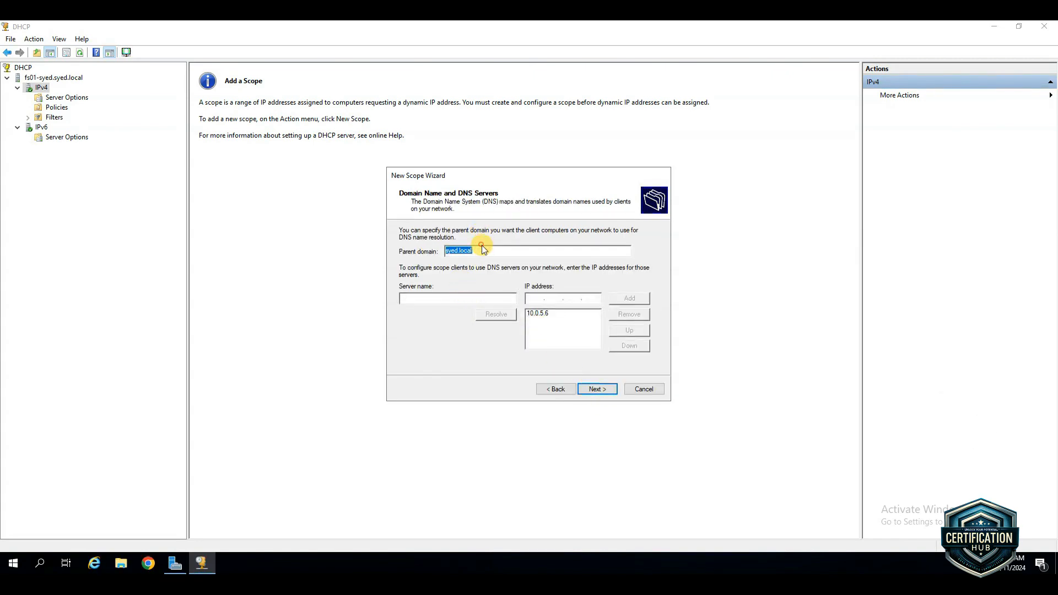
Remove DNS server 10.0.5.6, enter the parent domain as the server name, resolve it and add 10.0.5.6 back to the DNS list
drag(477, 251, 432, 253)
key(ctrl+c)
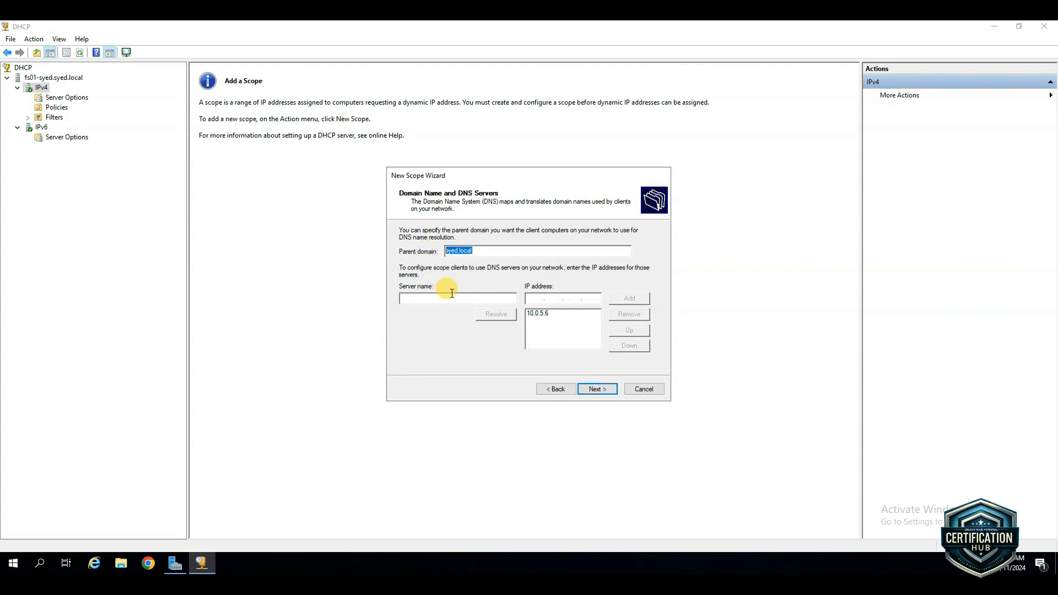
click(535, 317)
click(634, 317)
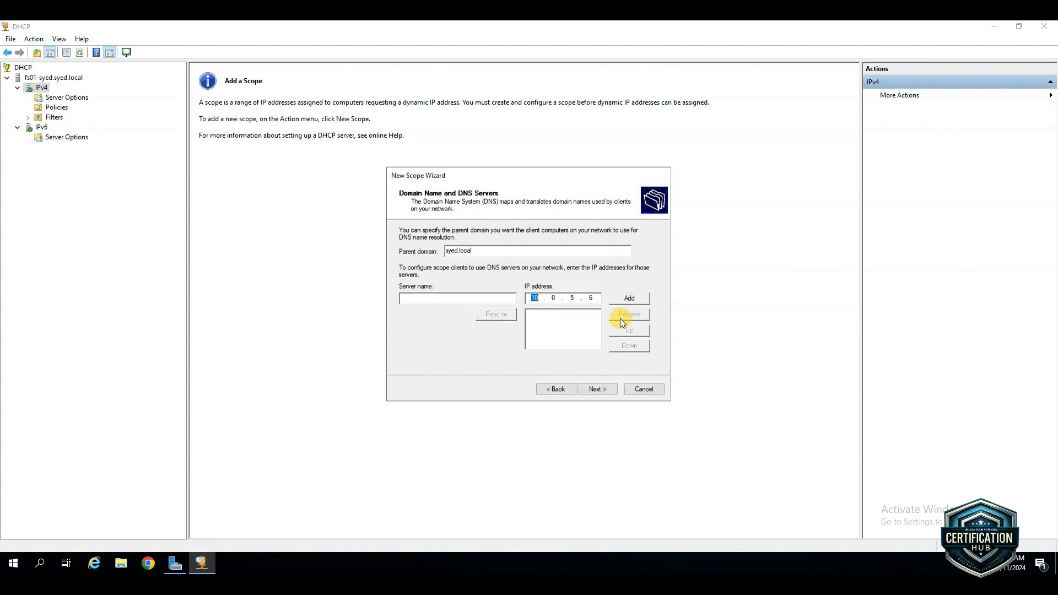
click(448, 298)
key(ctrl+v)
click(494, 315)
click(628, 300)
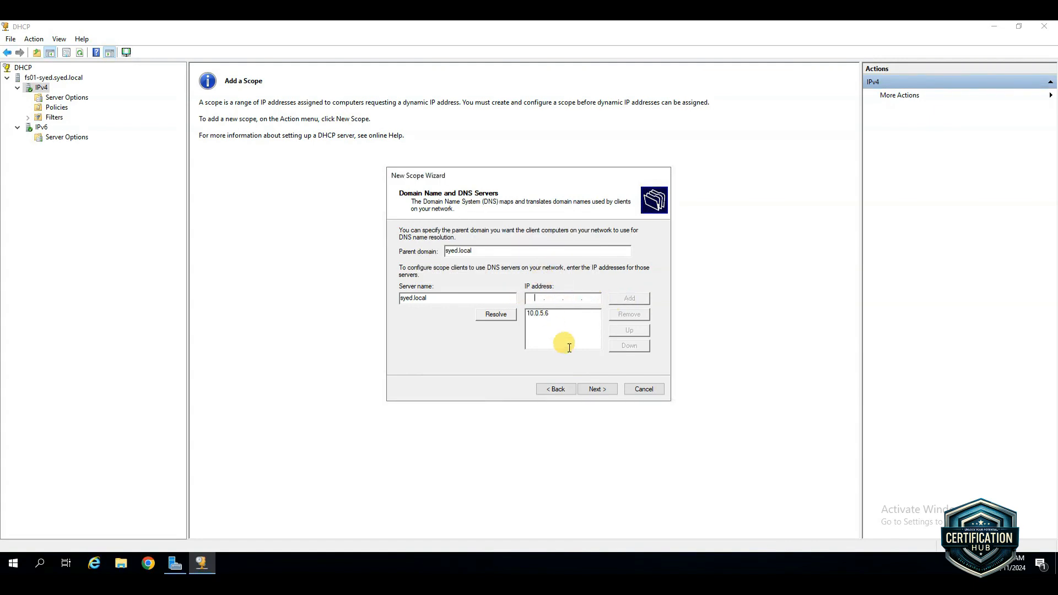
click(598, 389)
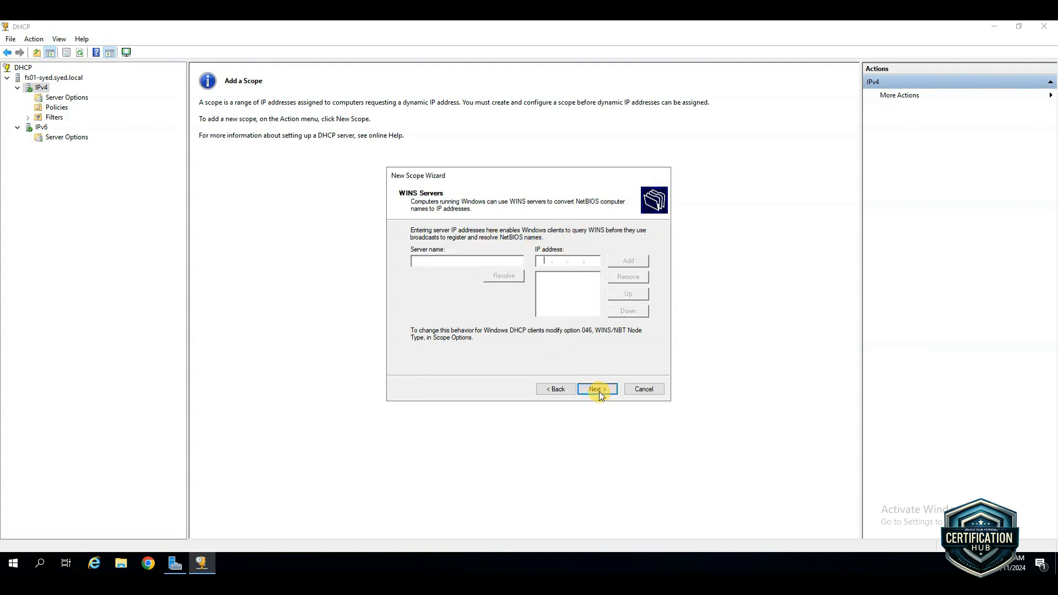
Leave the WINS servers empty, choose to activate the scope now, and finish creating the Office scope
click(599, 390)
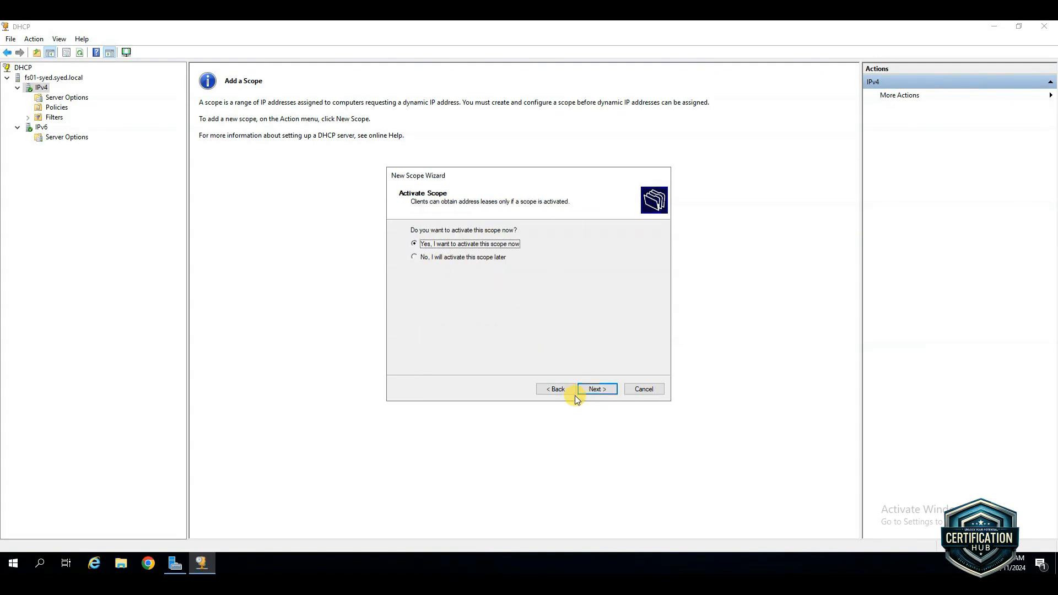
click(594, 390)
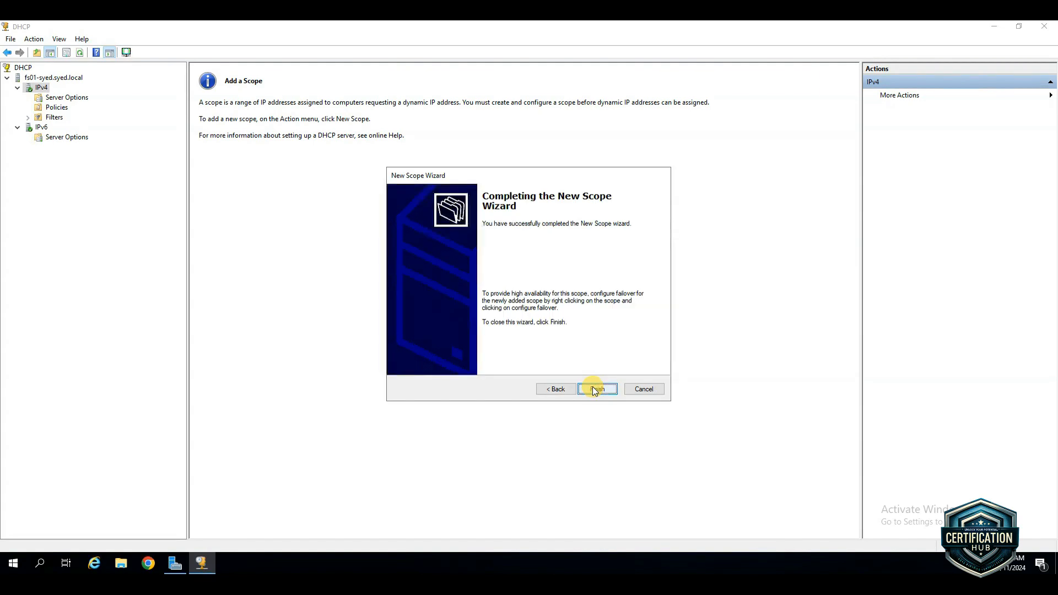
click(594, 389)
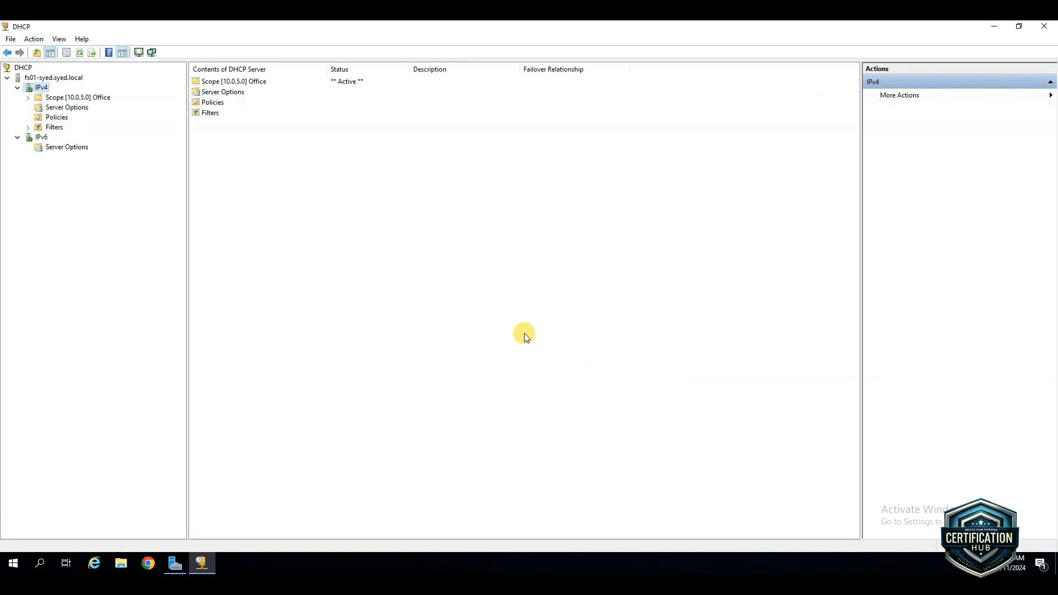
Expand the Office scope and review its address pool, address leases, reservations, scope options and policies
double_click(65, 99)
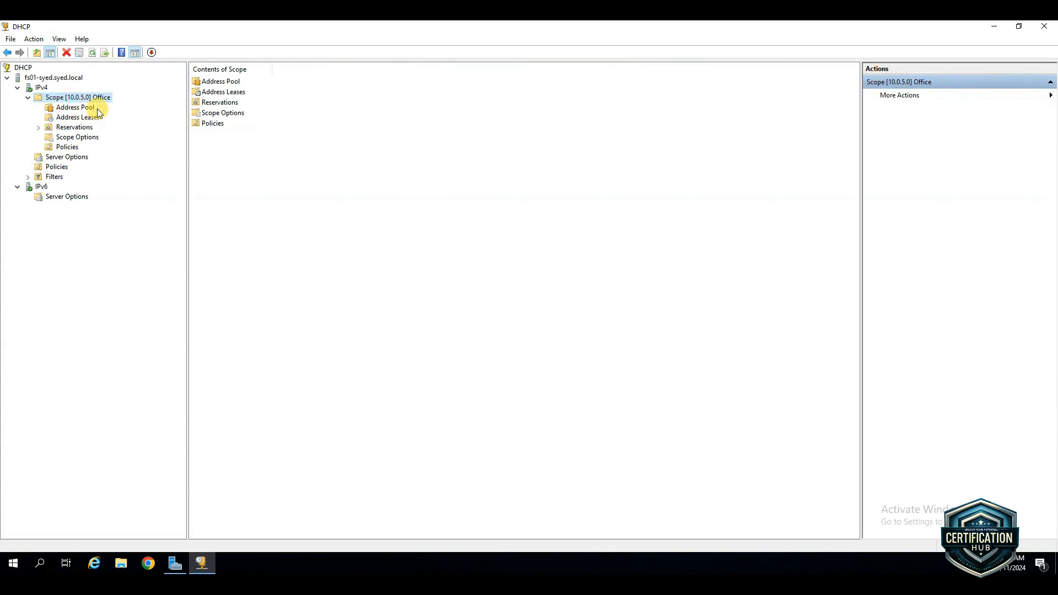
click(86, 108)
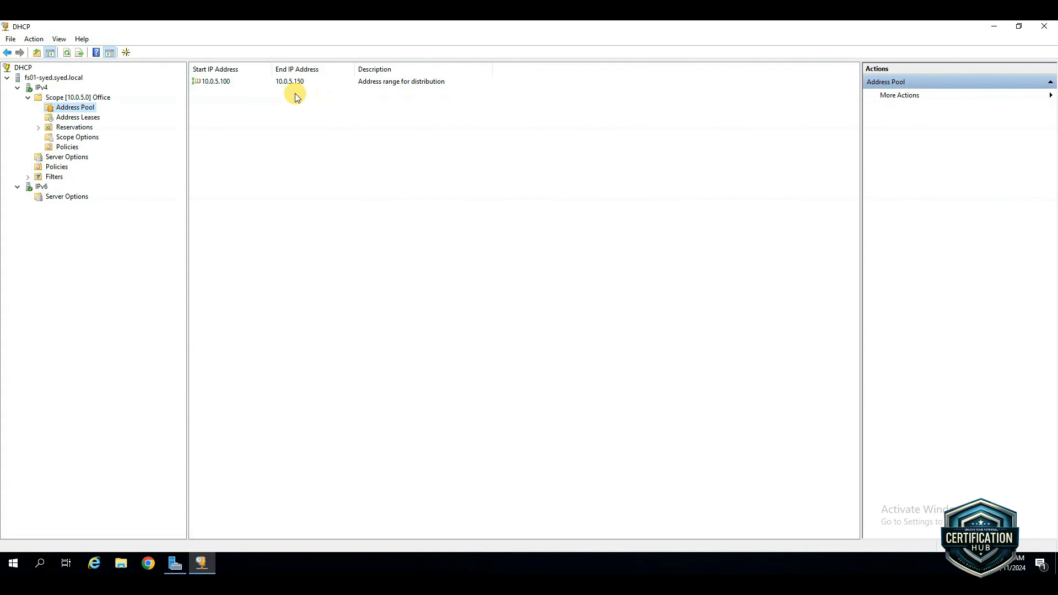
click(93, 120)
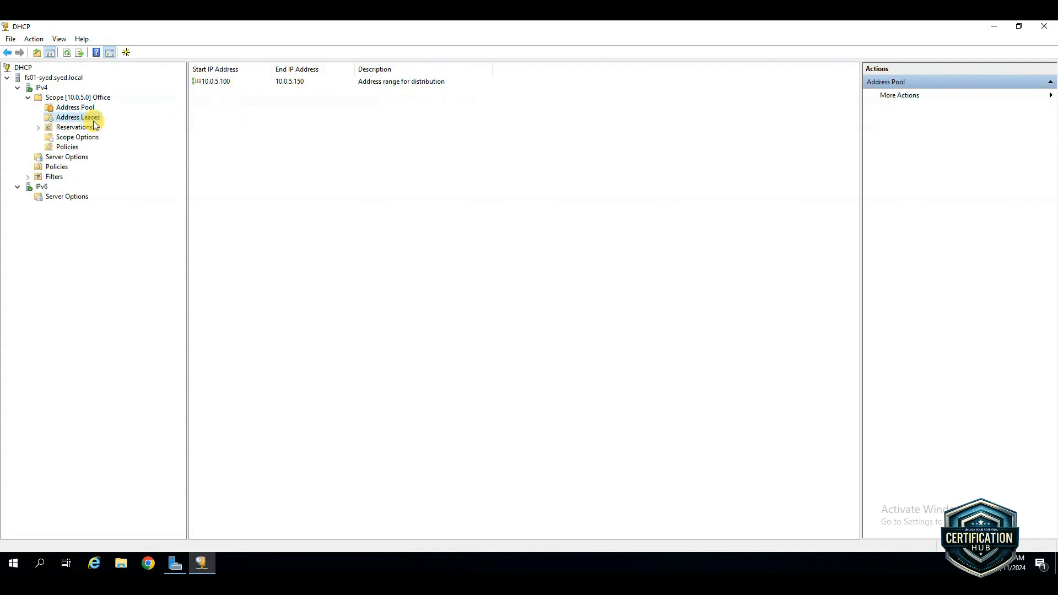
click(74, 128)
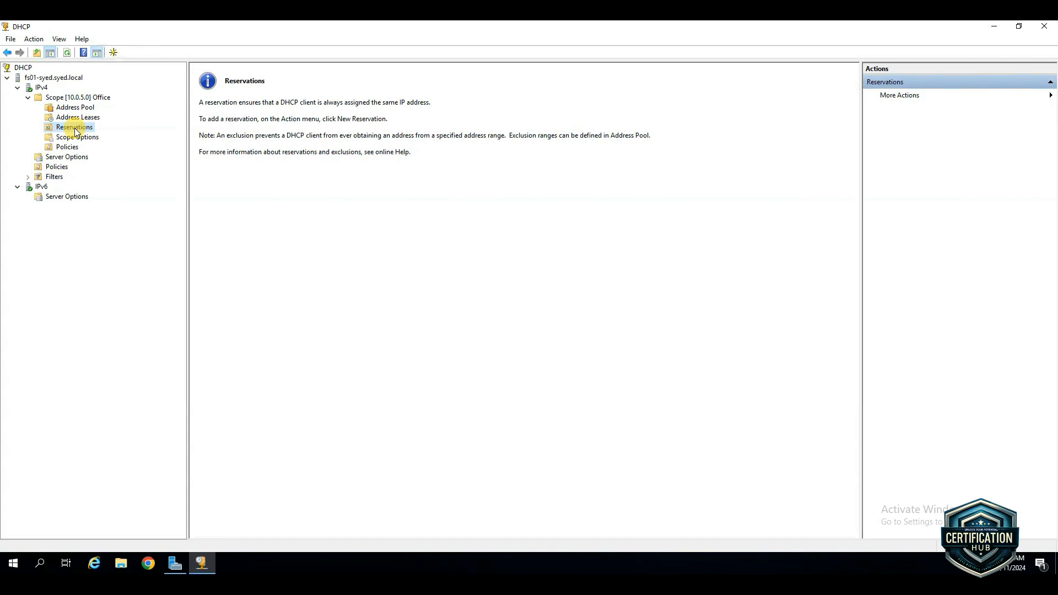
click(76, 139)
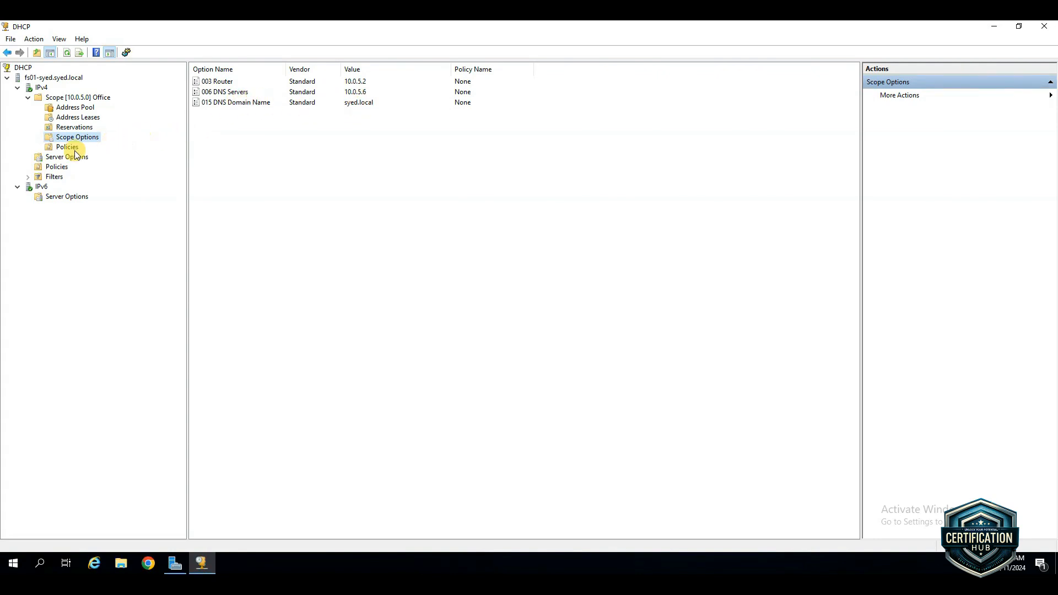
click(66, 147)
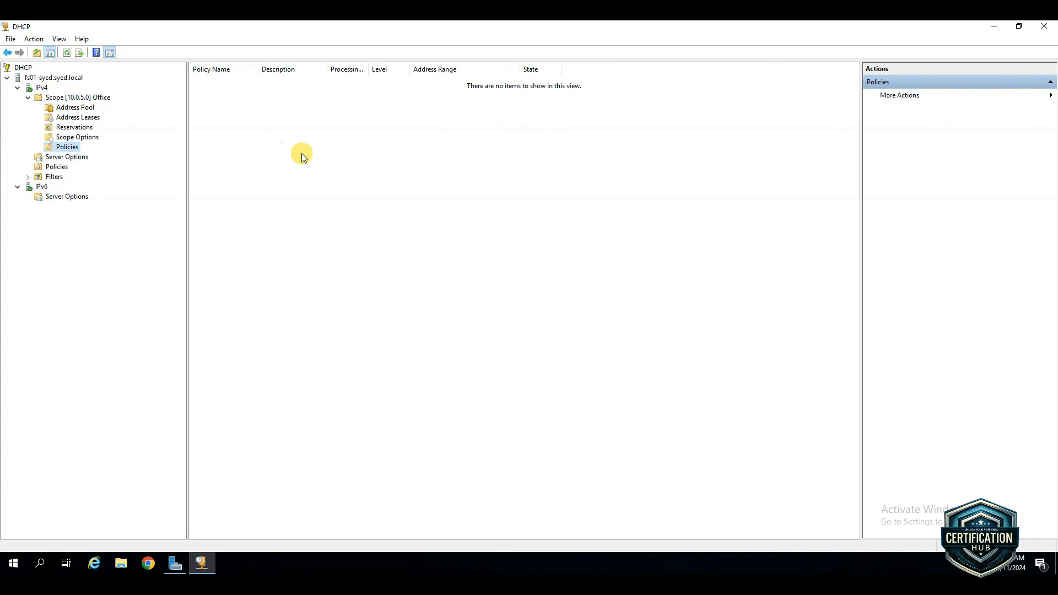
Display the Office scope's statistics to check its total, in-use and available addresses, reopening and refreshing them once
click(86, 101)
right_click(84, 100)
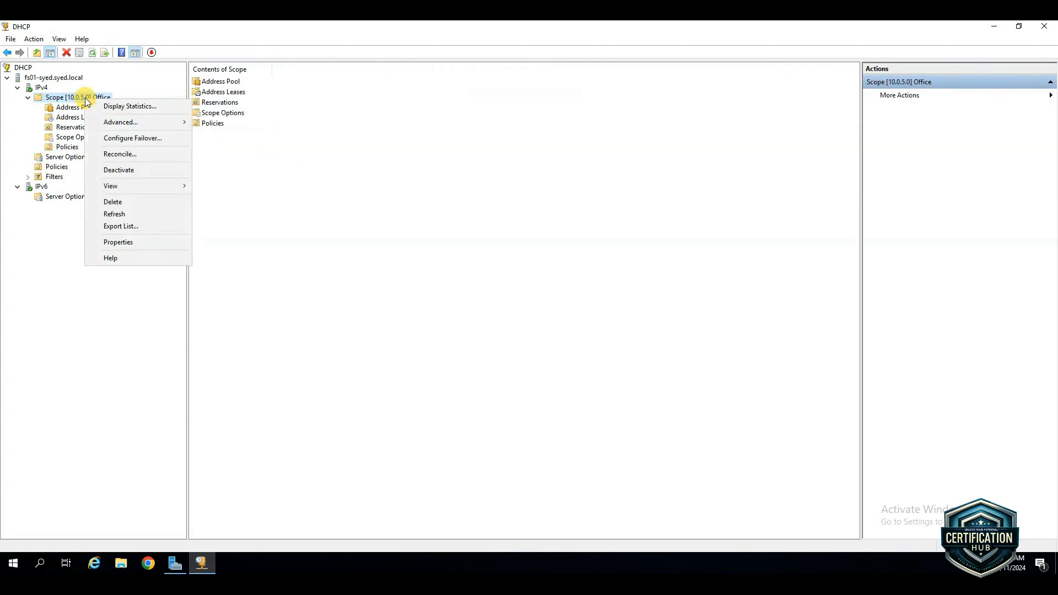
click(134, 109)
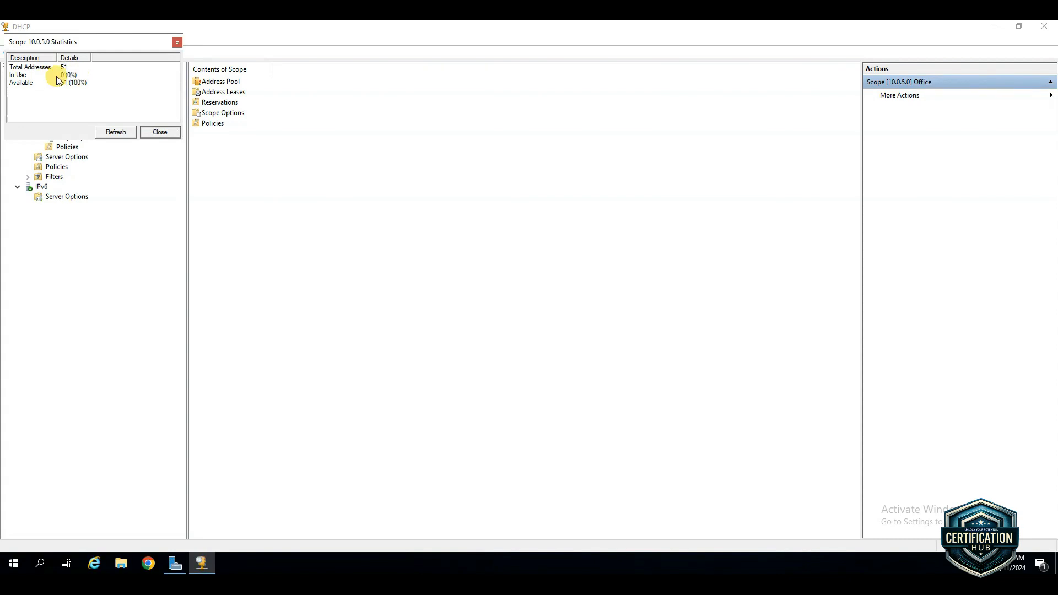
click(164, 132)
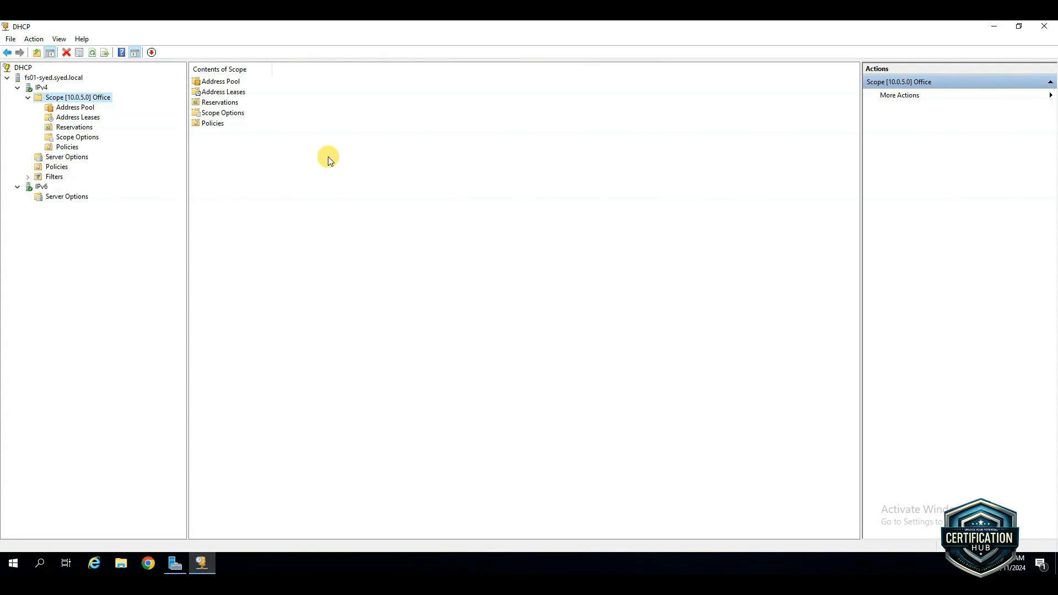
right_click(87, 98)
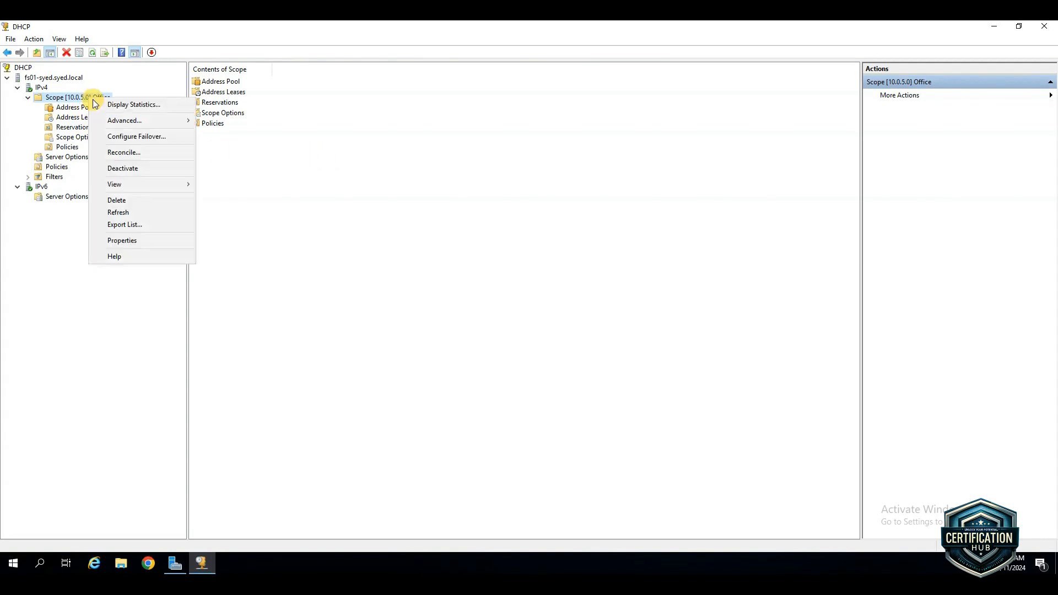
click(123, 106)
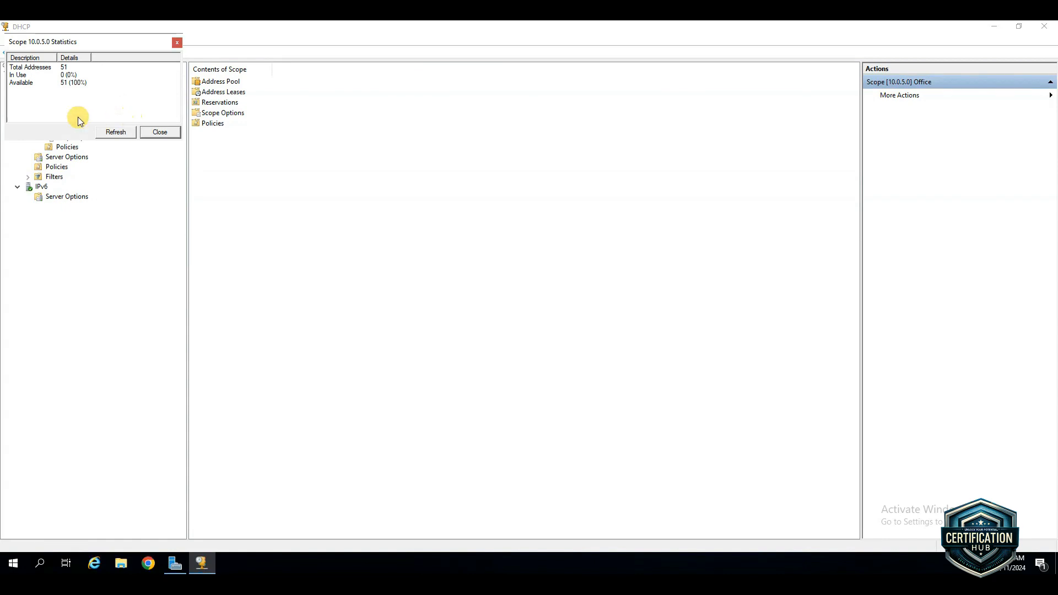
click(123, 137)
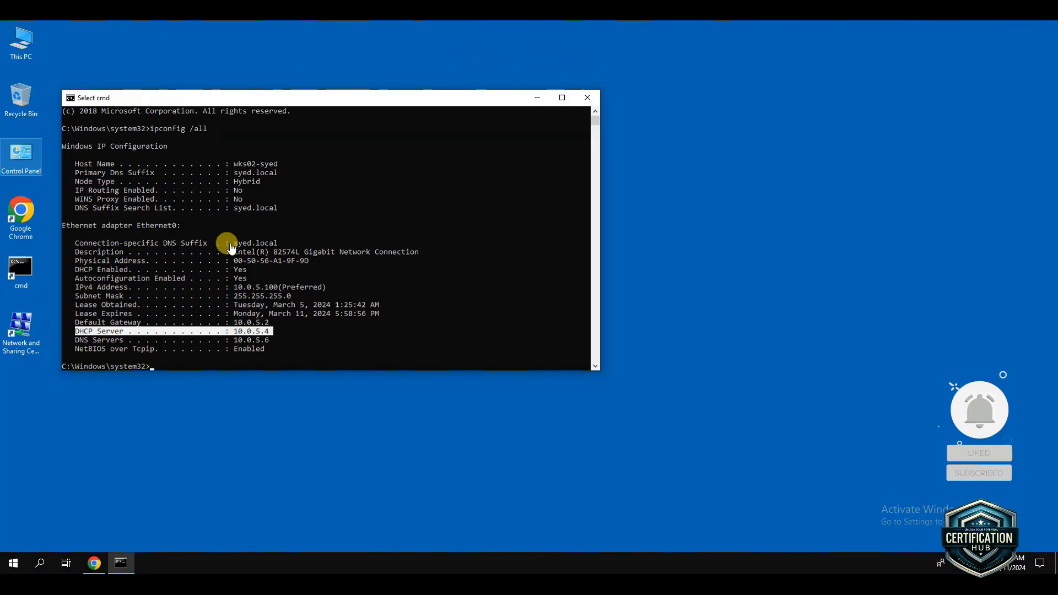
Examine the DHCP Server entry in the existing ipconfig /all output in the client workstation's Command Prompt
click(307, 338)
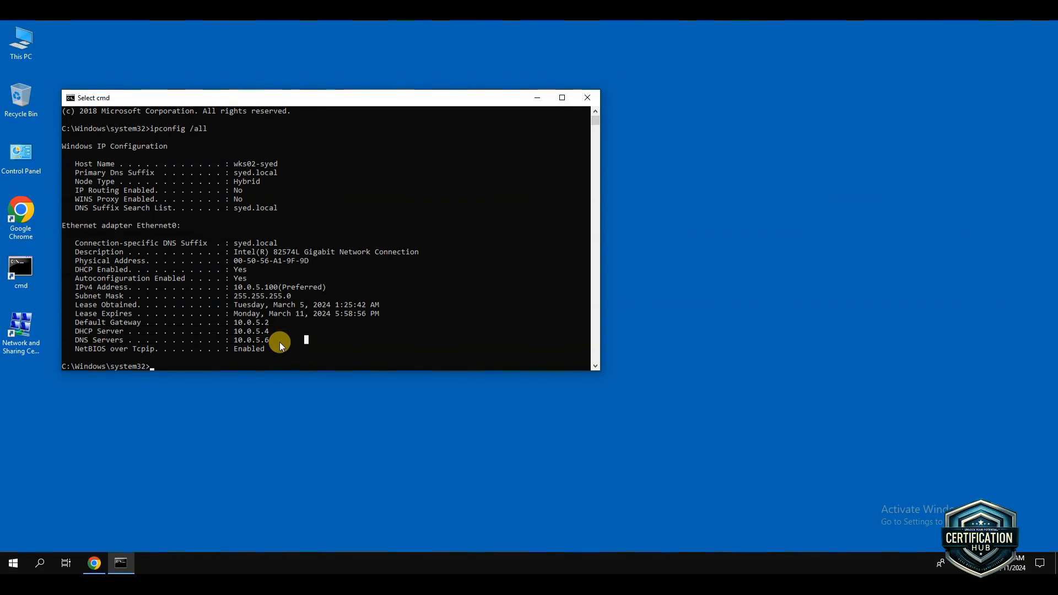
click(210, 356)
drag(271, 330, 80, 333)
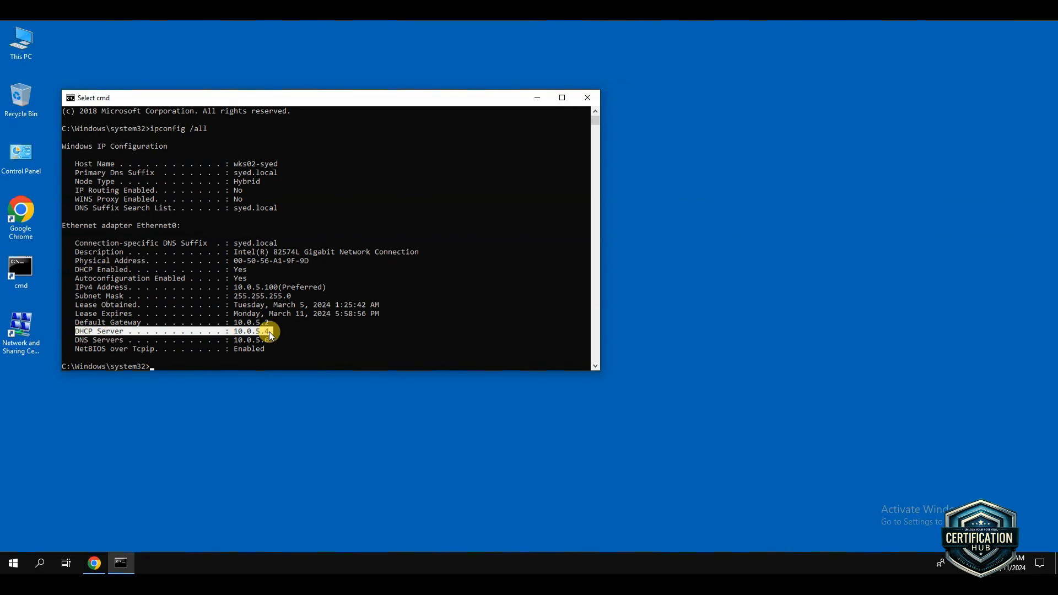
click(193, 366)
click(196, 366)
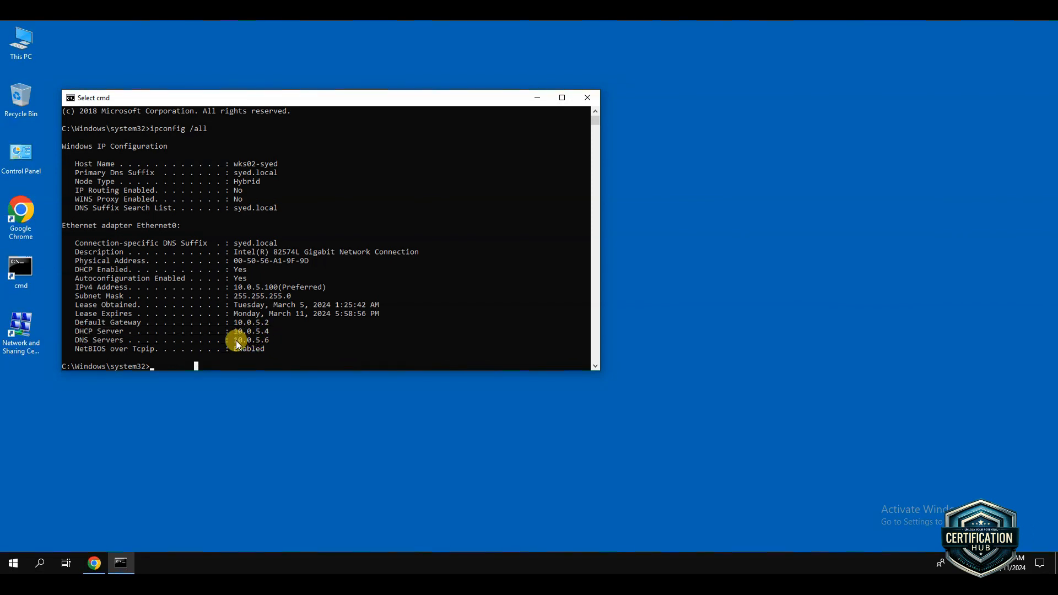
drag(277, 333, 241, 332)
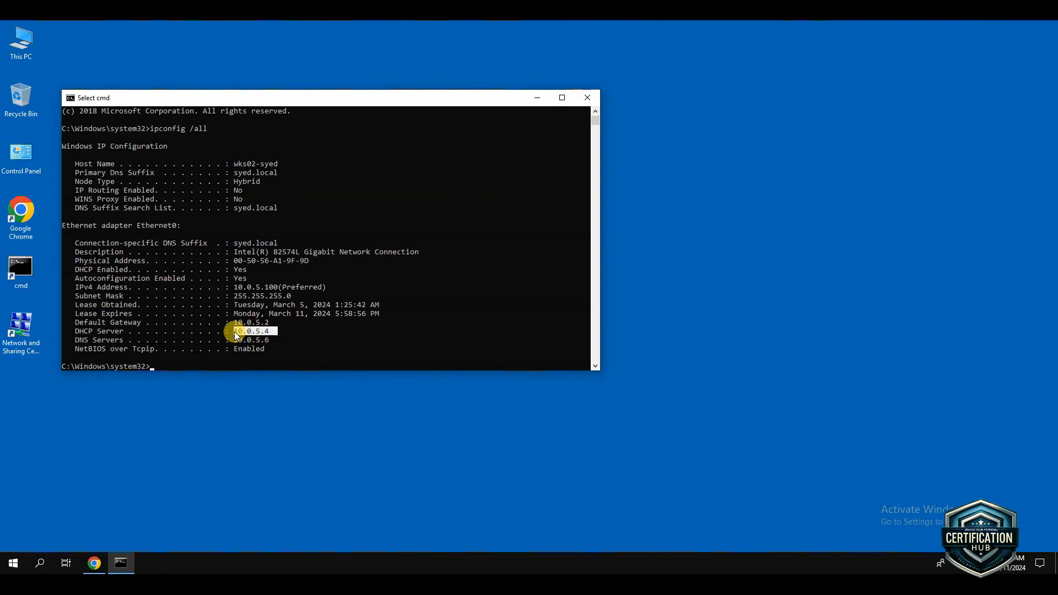
Release the client workstation's current IP lease with ipconfig /release
click(183, 366)
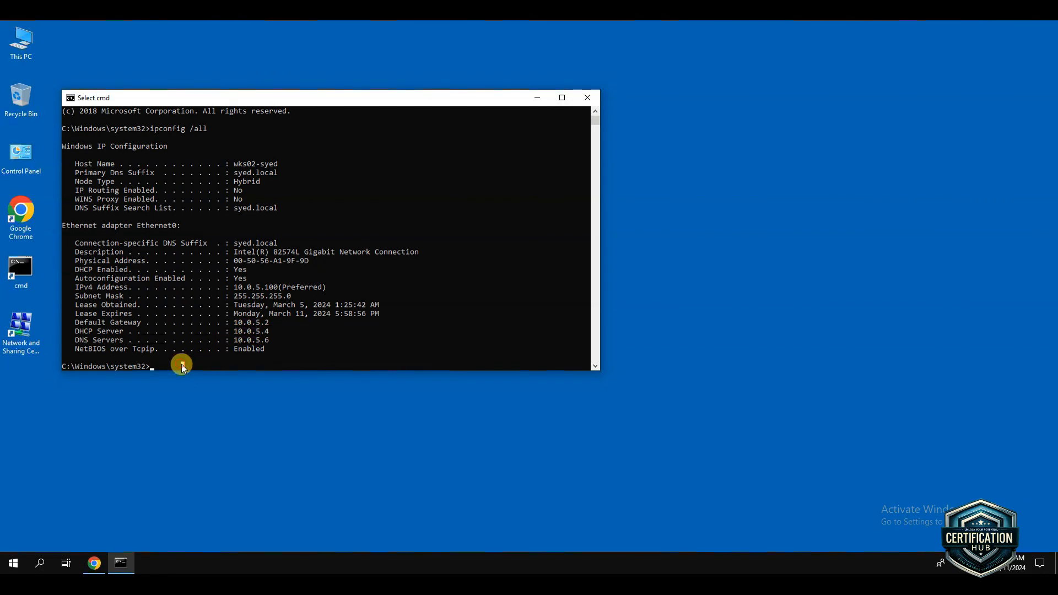
text(ipconfig /release)
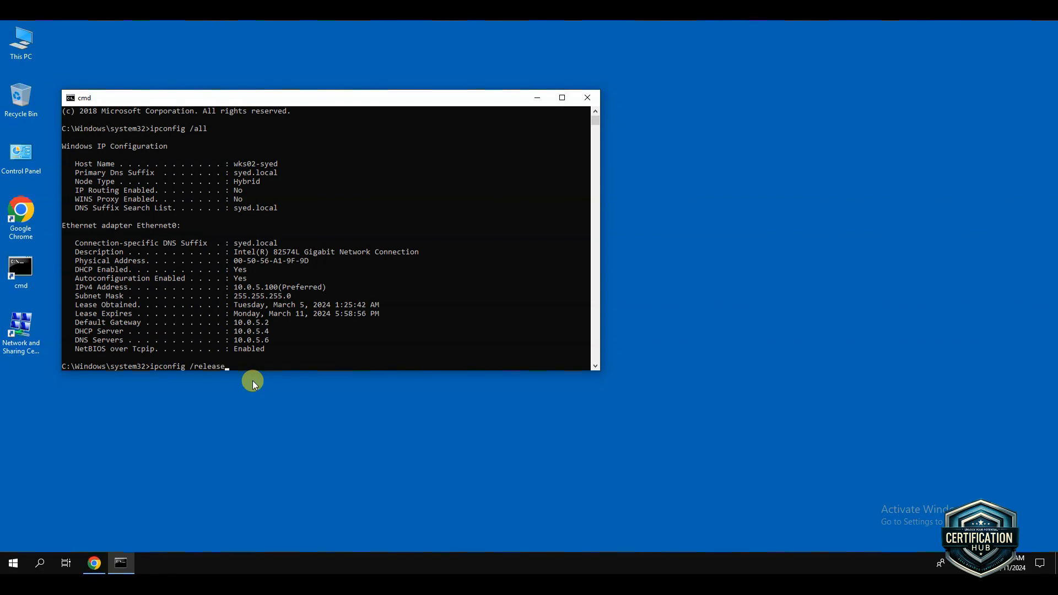
key(Return)
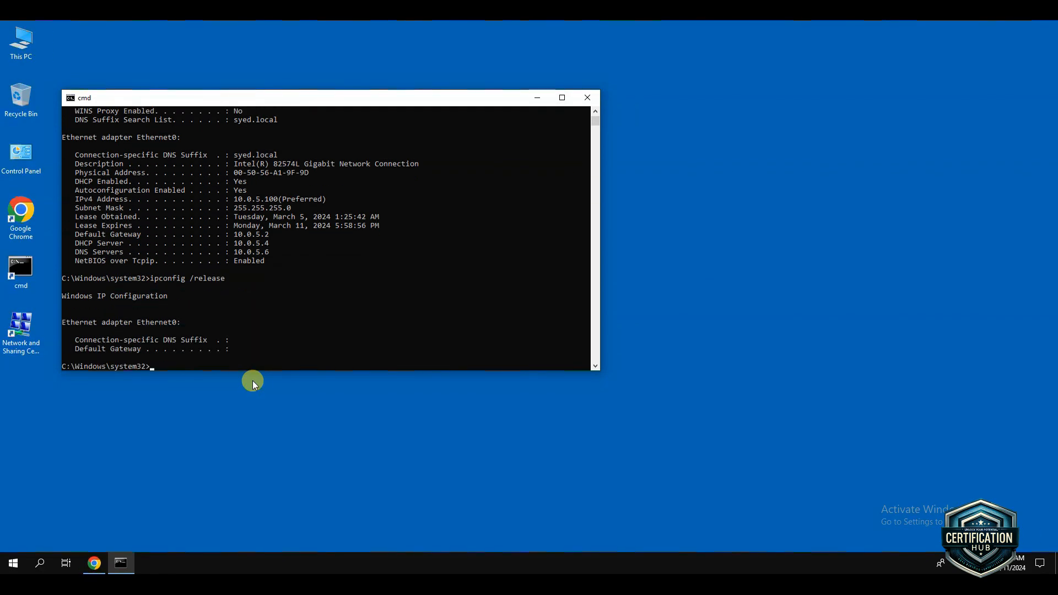
Request a new IP lease for the client workstation with ipconfig /renew
key(Up)
key(BackSpace)
key(BackSpace)
key(BackSpace)
key(BackSpace)
key(BackSpace)
text(enew)
key(Return)
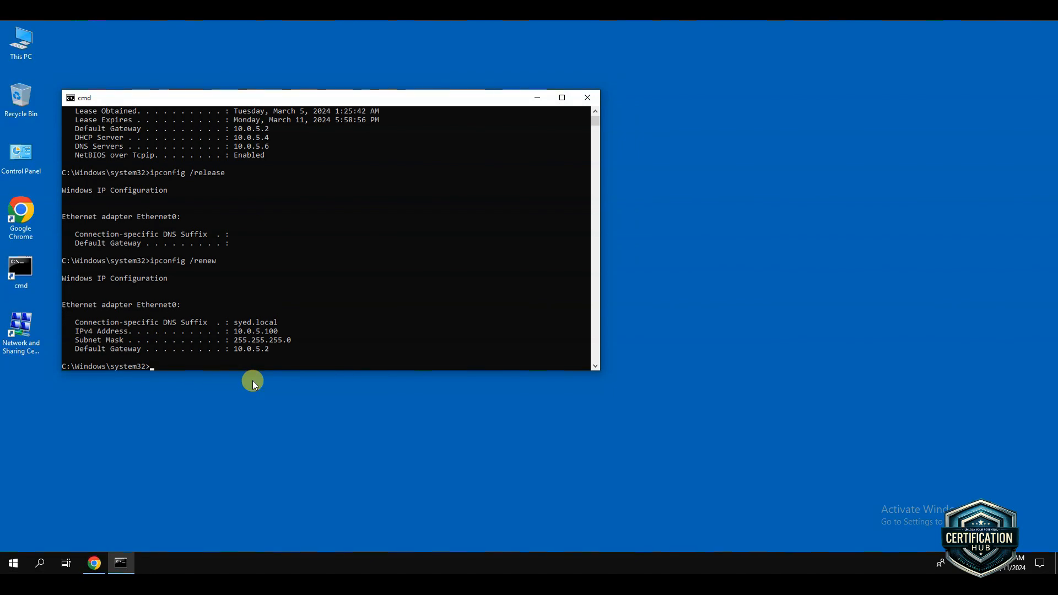
Show the full IP configuration with ipconfig /all and compare its DHCP Server entry with the one in the earlier output
text(ipconfig)
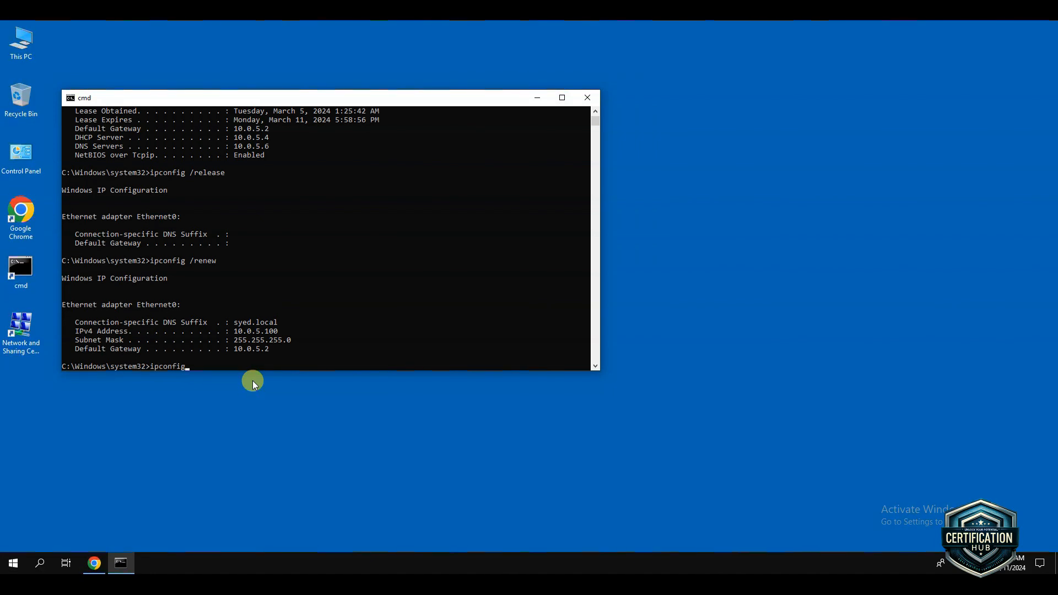
text( /all)
key(Return)
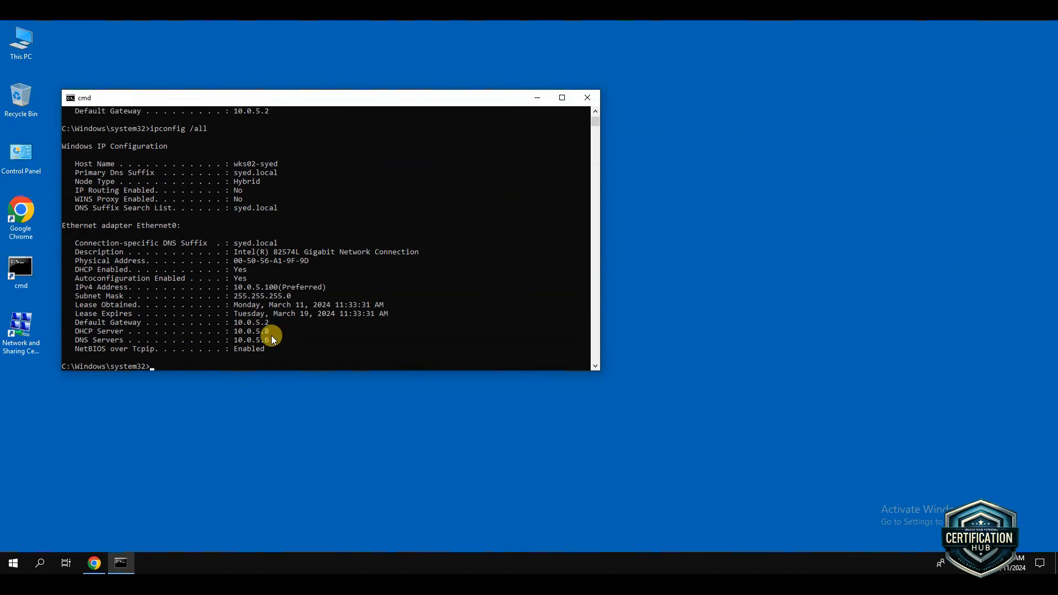
drag(269, 333, 81, 329)
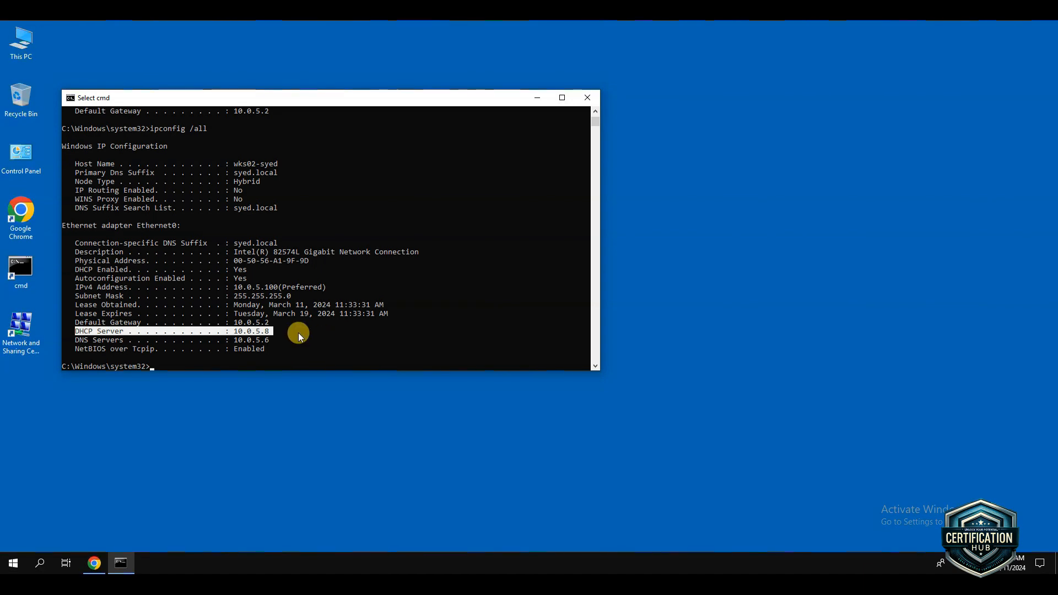
scroll(309, 304, up, 3)
scroll(309, 303, up, 12)
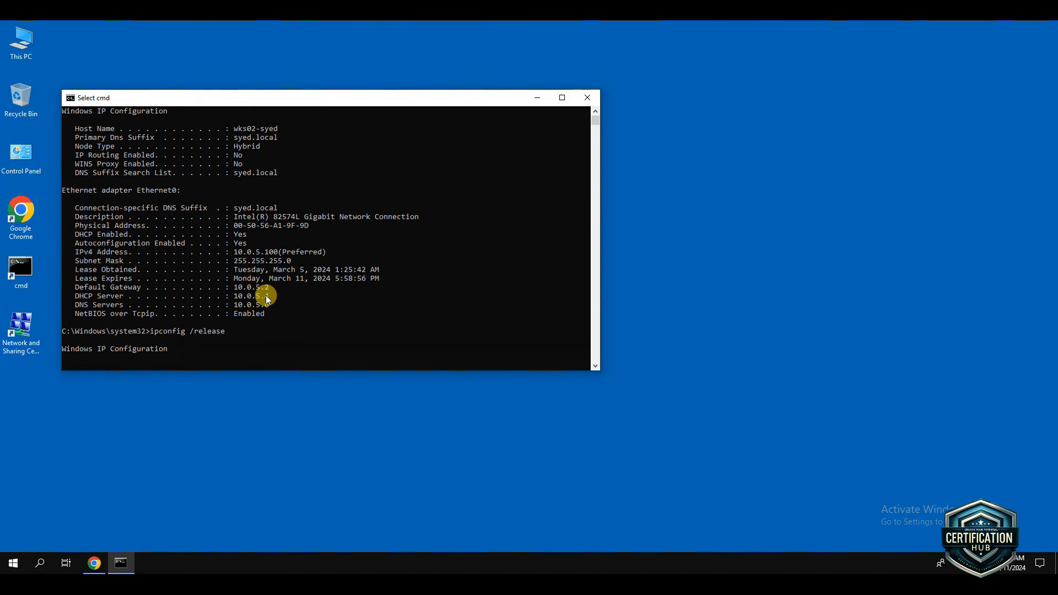
drag(197, 296, 77, 295)
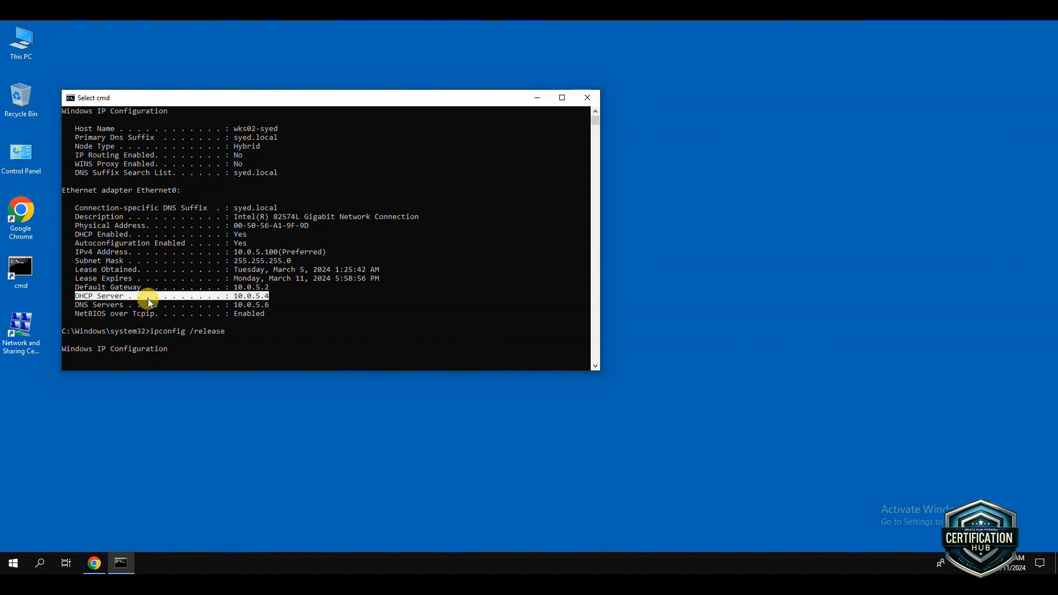
Examine the DHCP Server and lease date entries in the renewed ipconfig /all output on the client workstation
scroll(255, 289, down, 15)
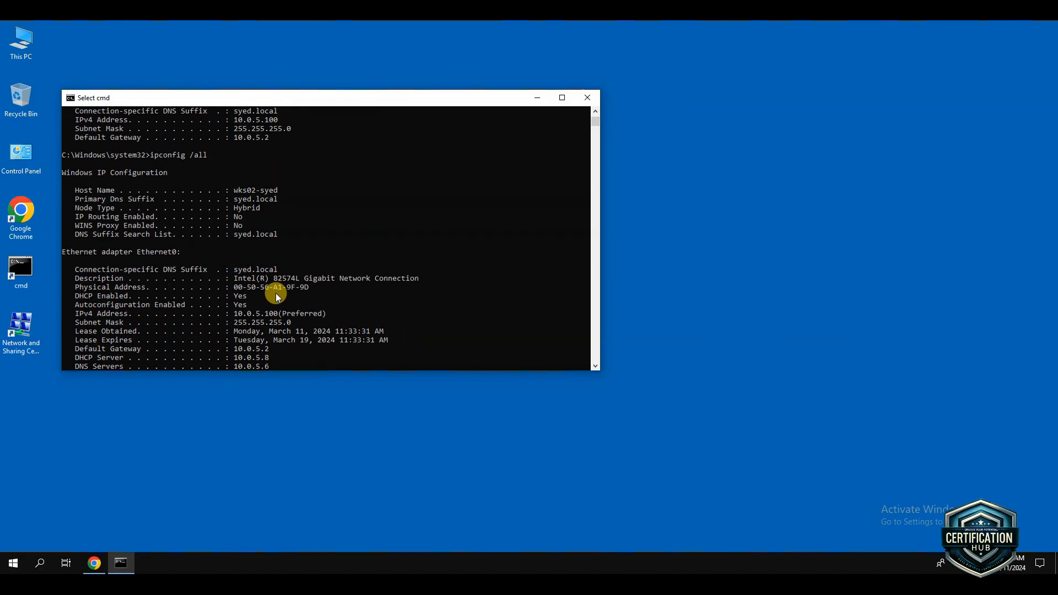
scroll(280, 300, down, 10)
scroll(280, 300, up, 6)
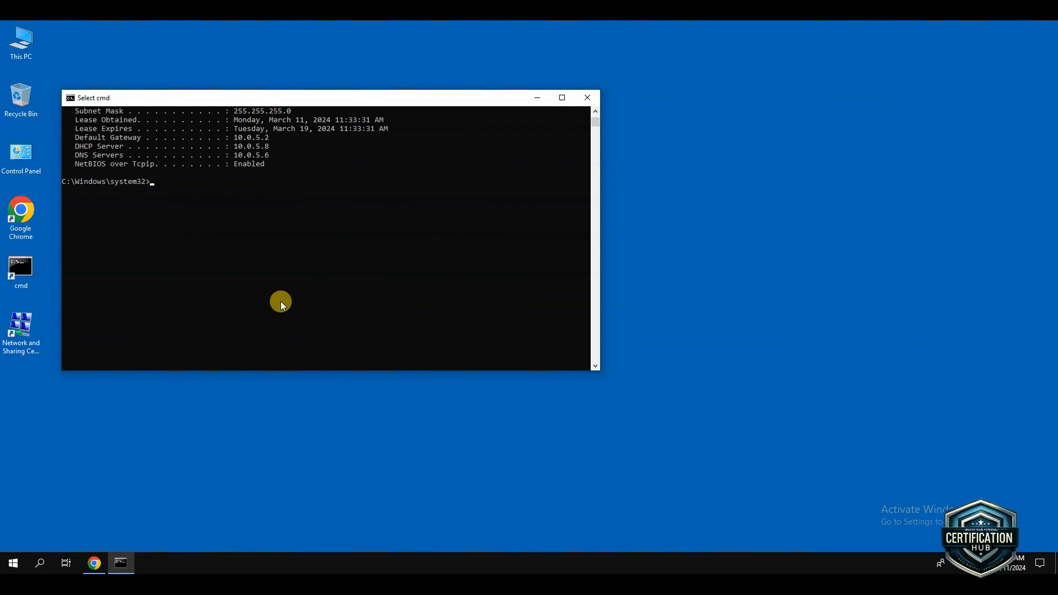
scroll(280, 297, up, 2)
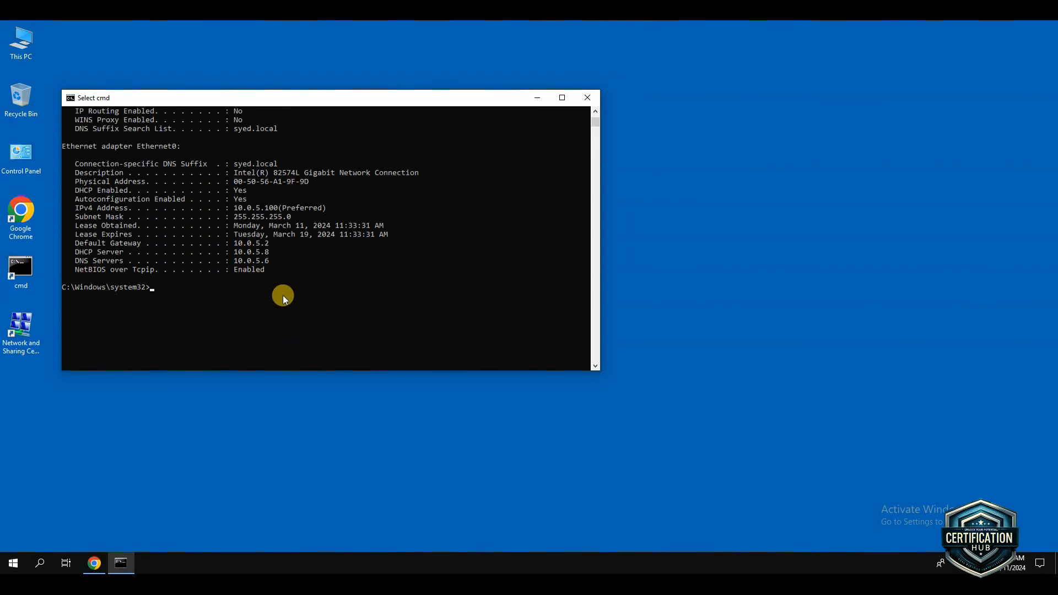
scroll(284, 294, up, 3)
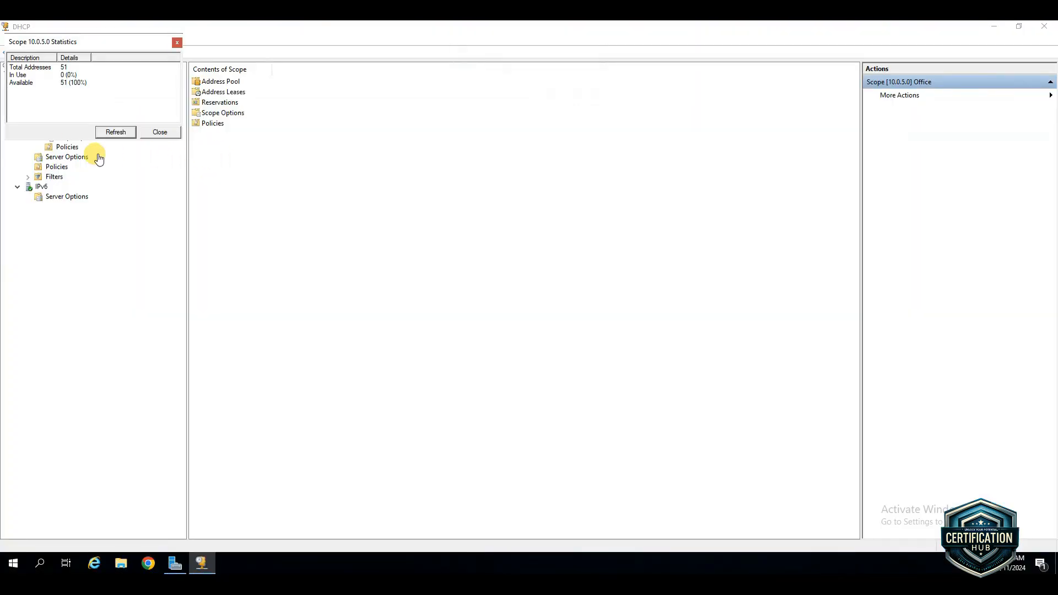
In the server's DHCP console, refresh and close the Office scope statistics, and display the scope's refreshed address leases
click(114, 133)
click(158, 132)
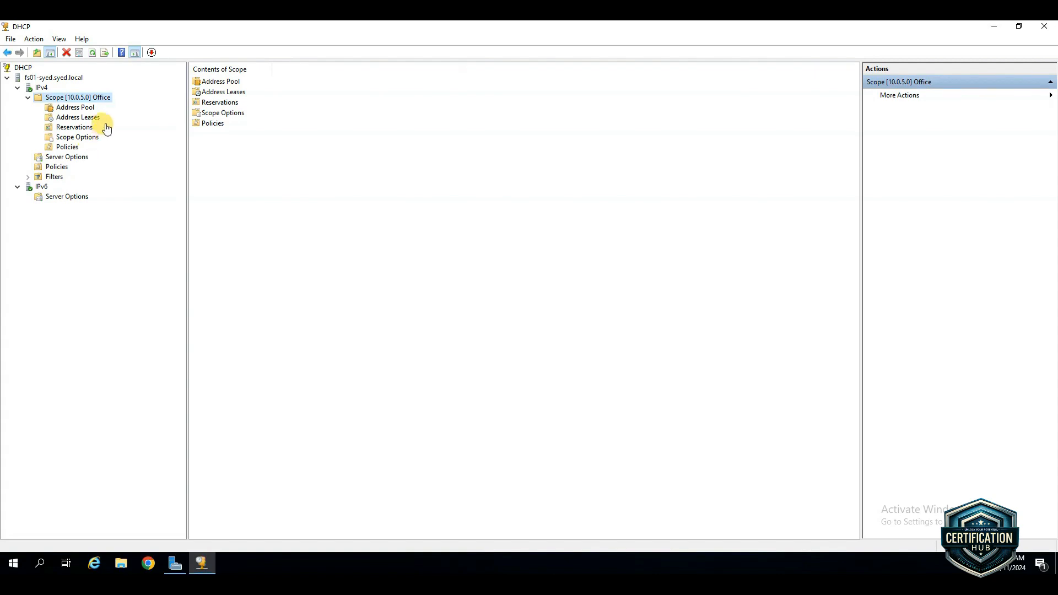
click(77, 118)
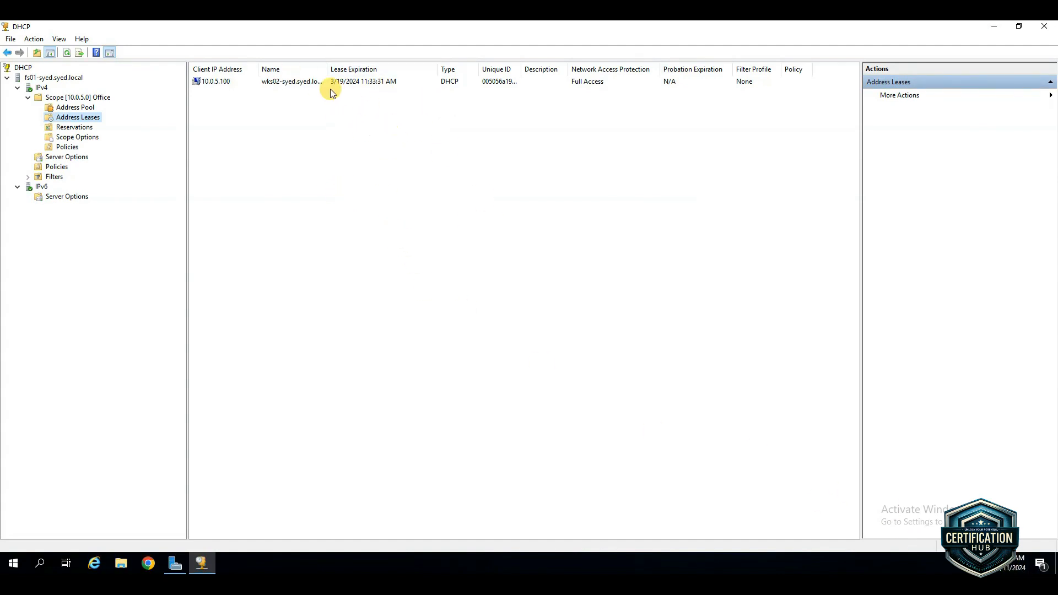
click(67, 52)
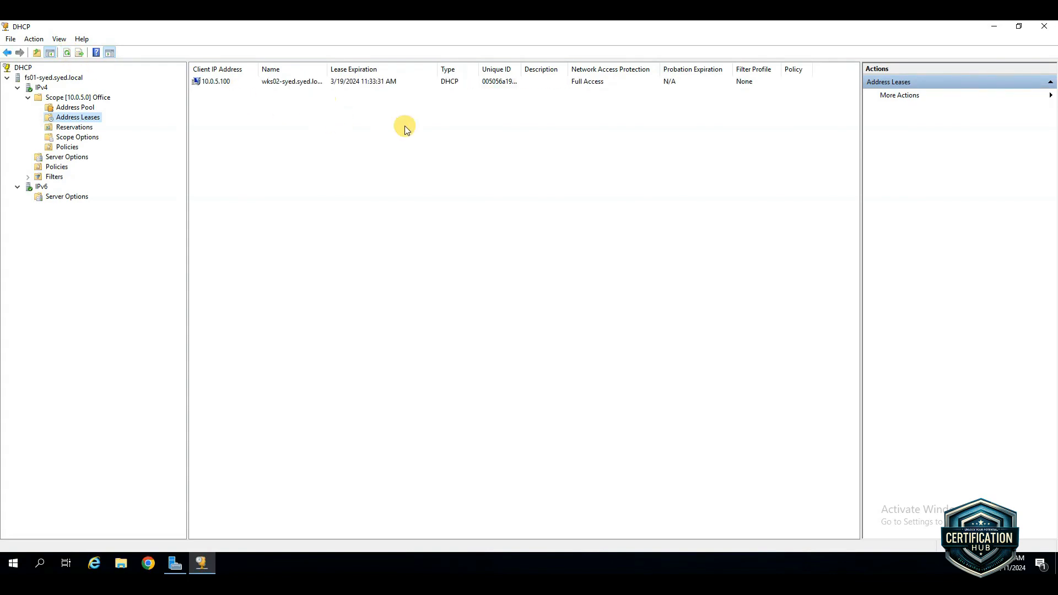